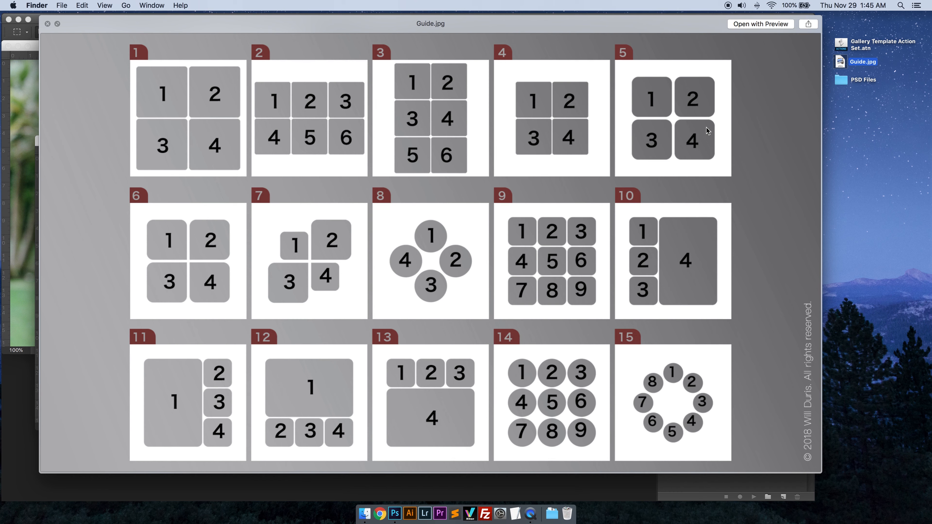
Close the Guide.jpg preview and bring the empty Actions list into view in Photoshop
{"action": "key", "text": "space"}
{"action": "left_click", "coordinate": [724, 250]}
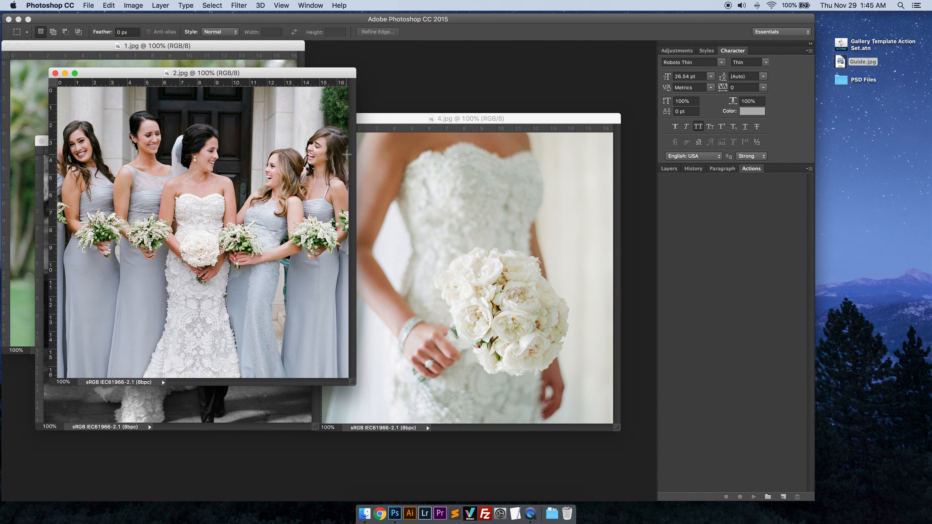
{"action": "left_click", "coordinate": [319, 7]}
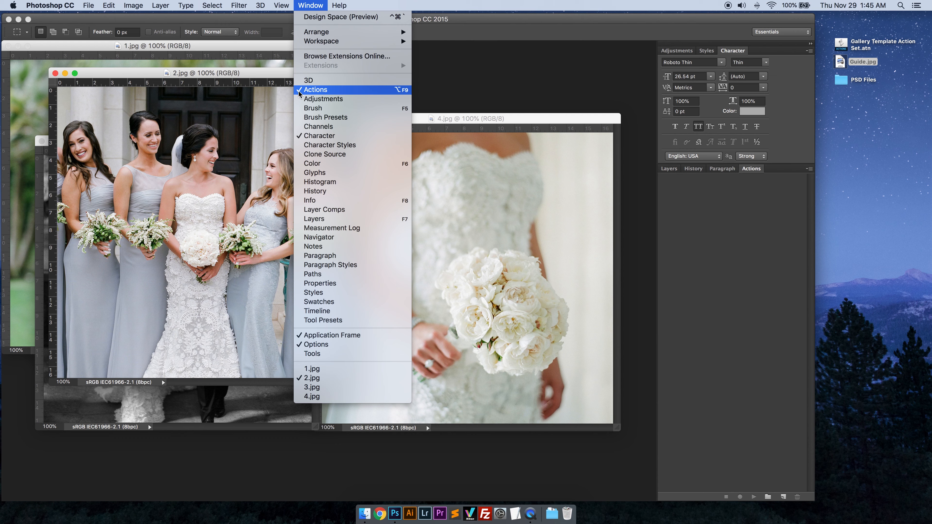
{"action": "left_click", "coordinate": [714, 202]}
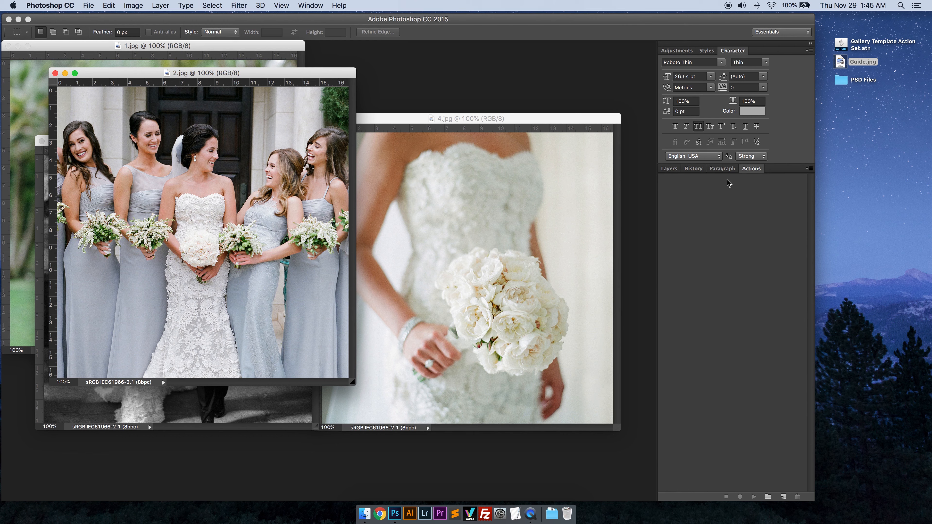
{"action": "left_click", "coordinate": [667, 170]}
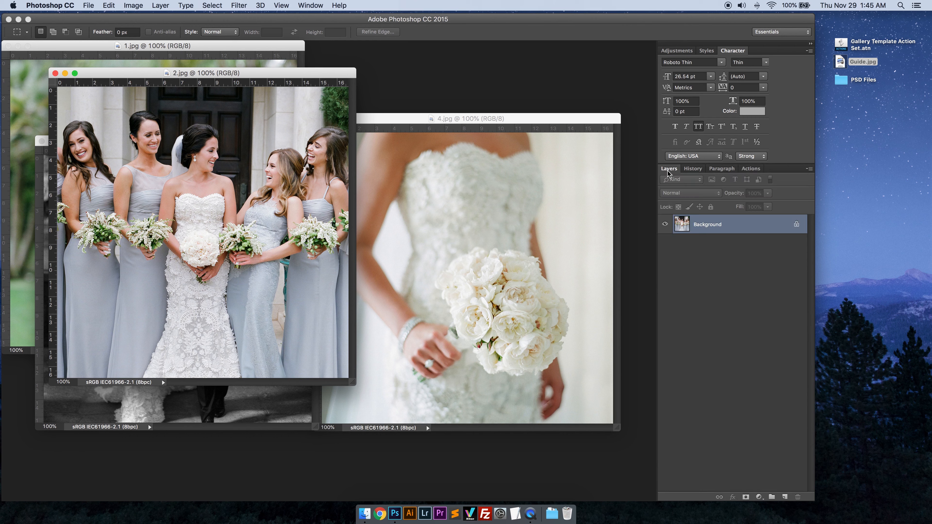
{"action": "left_click", "coordinate": [746, 169]}
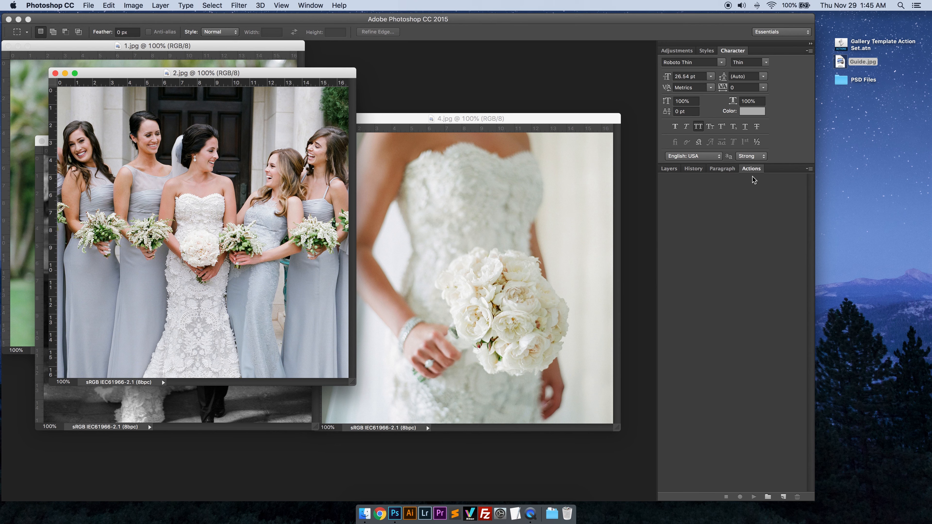
Load Gallery Template Action Set.atn from the desktop and expand the set to list its numbered actions
{"action": "left_click", "coordinate": [843, 46]}
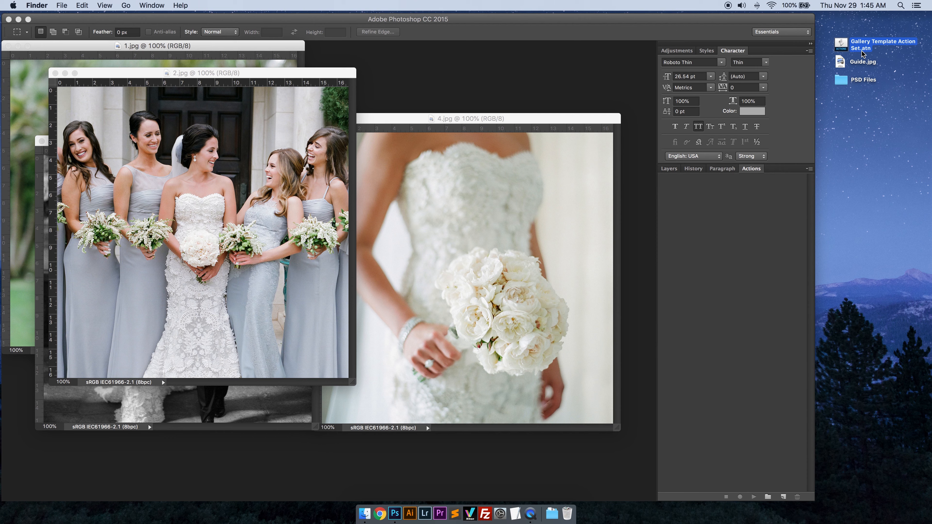
{"action": "double_click", "coordinate": [843, 45]}
{"action": "left_click", "coordinate": [760, 243]}
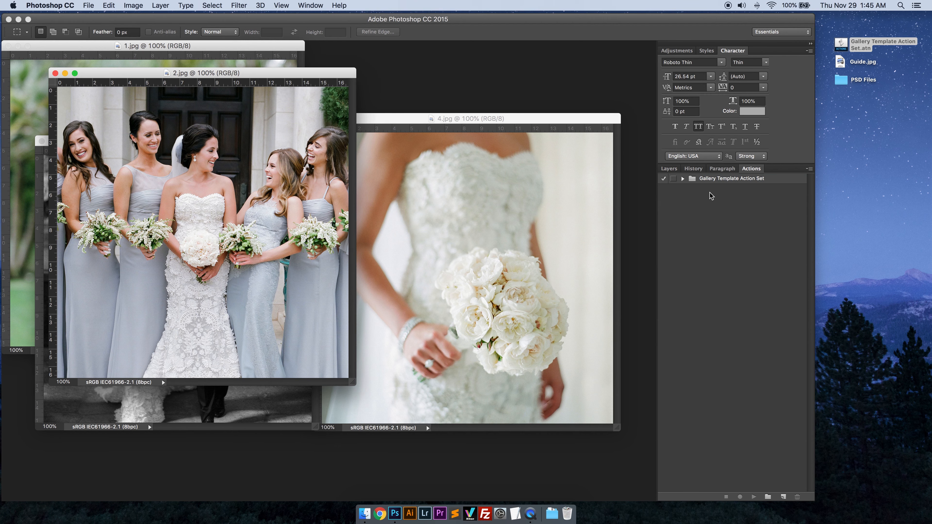
{"action": "left_click", "coordinate": [682, 179]}
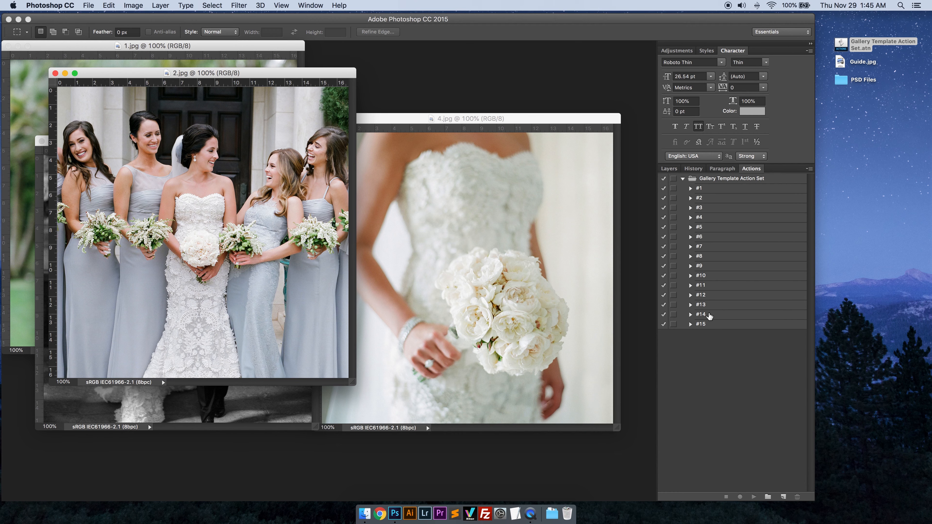
Preview Guide.jpg to check the numbered template layouts against the actions, and close it again
{"action": "left_click", "coordinate": [842, 63]}
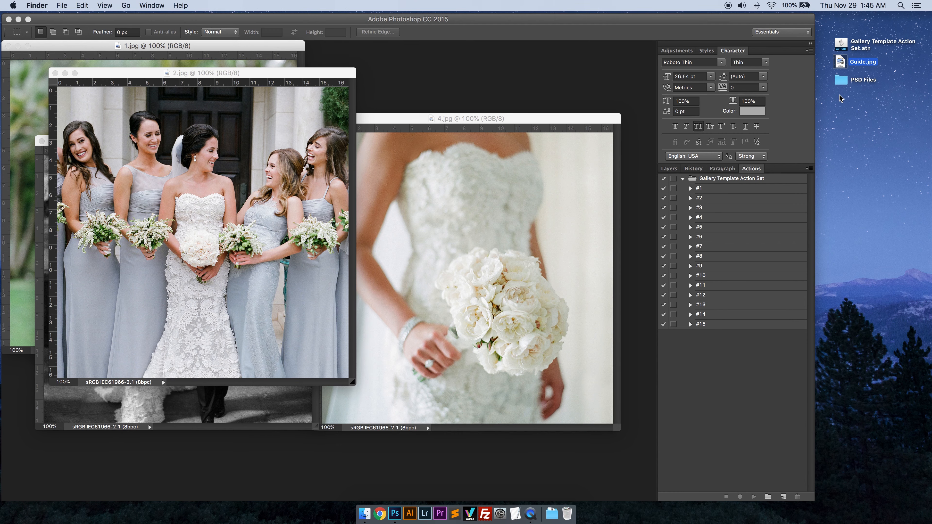
{"action": "key", "text": "space"}
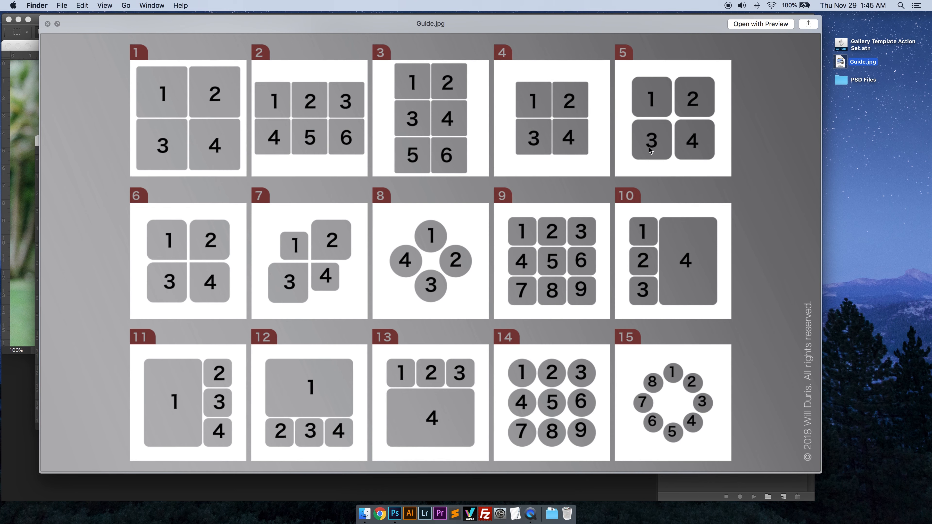
{"action": "key", "text": "space"}
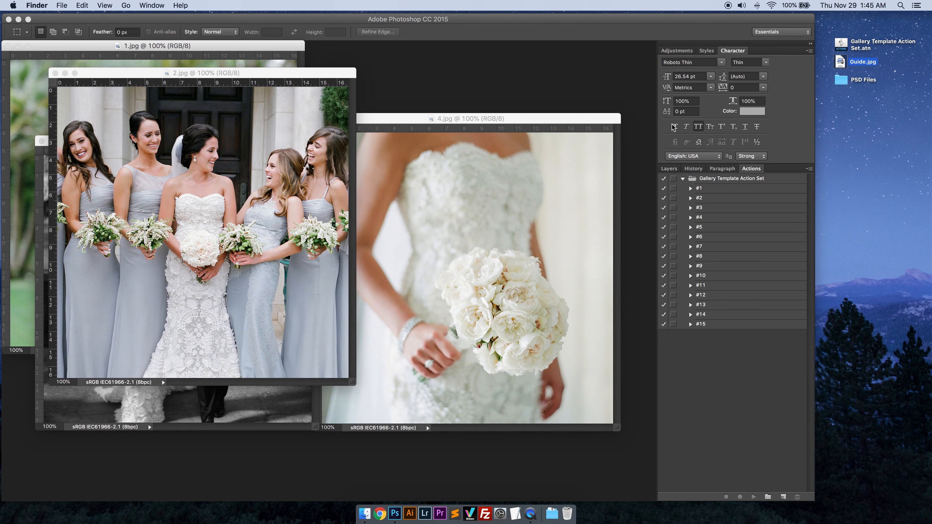
Spread out the 2.jpg and 4.jpg windows so that all four open photos can be told apart
{"action": "left_click_drag", "start_coordinate": [336, 73], "coordinate": [474, 73]}
{"action": "left_click_drag", "start_coordinate": [544, 118], "coordinate": [555, 144]}
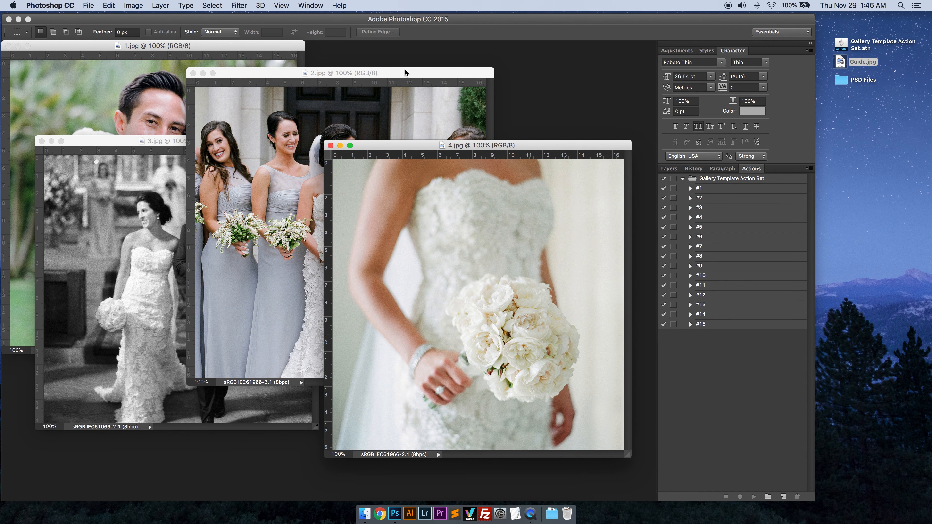
{"action": "left_click_drag", "start_coordinate": [406, 72], "coordinate": [459, 76]}
Preview Guide.jpg to check which photo goes in position 1 of template 5
{"action": "left_click", "coordinate": [839, 62]}
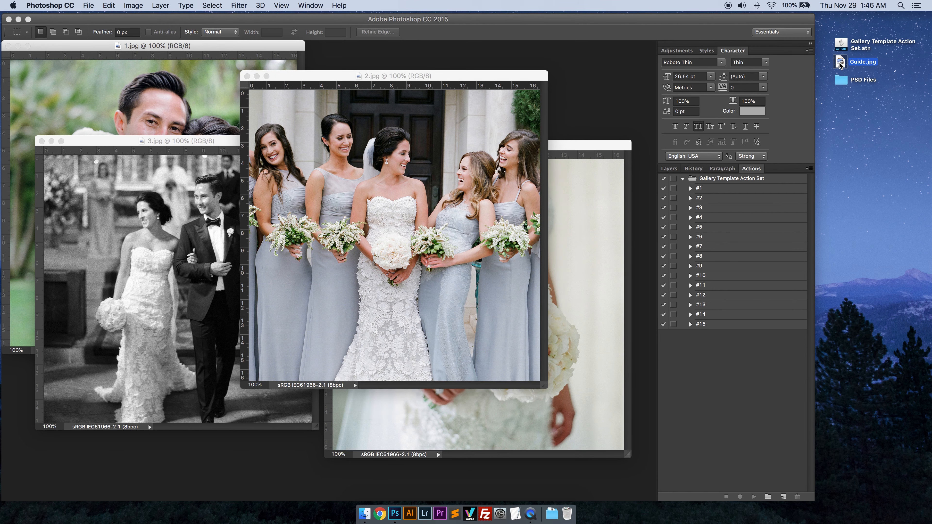
{"action": "key", "text": "space"}
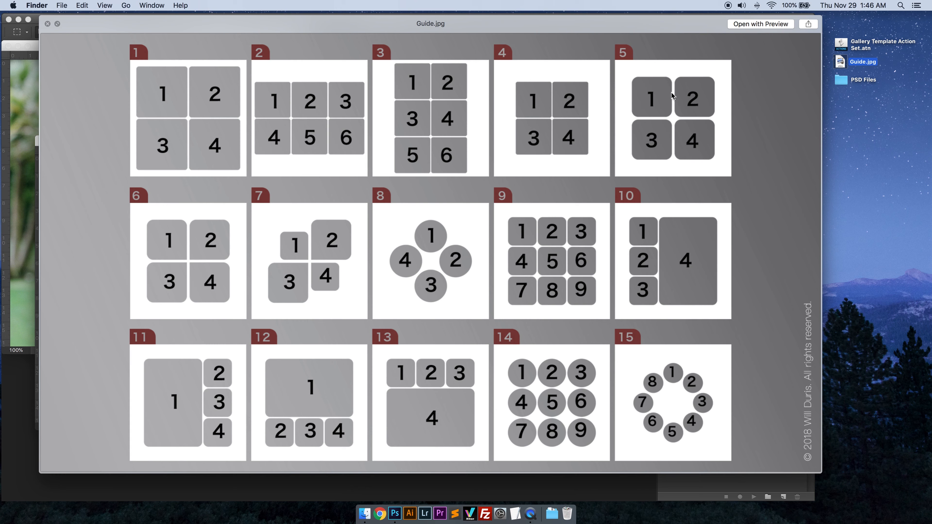
Bring the 1.jpg window forward and move it over the 2.jpg window
{"action": "left_click", "coordinate": [31, 175]}
{"action": "mouse_move", "coordinate": [203, 51]}
{"action": "left_mouse_down"}
{"action": "mouse_move", "coordinate": [206, 82]}
{"action": "mouse_move", "coordinate": [203, 57]}
{"action": "left_mouse_up"}
{"action": "left_click_drag", "start_coordinate": [267, 56], "coordinate": [382, 86]}
Reopen the Guide.jpg preview to check the photo order of template 5, and close it
{"action": "left_click", "coordinate": [843, 64]}
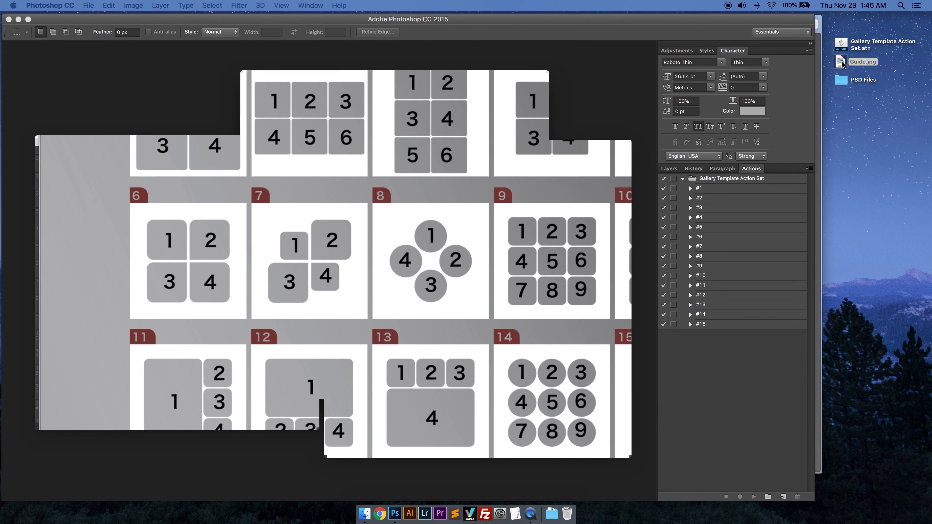
{"action": "key", "text": "space"}
{"action": "key", "text": "space"}
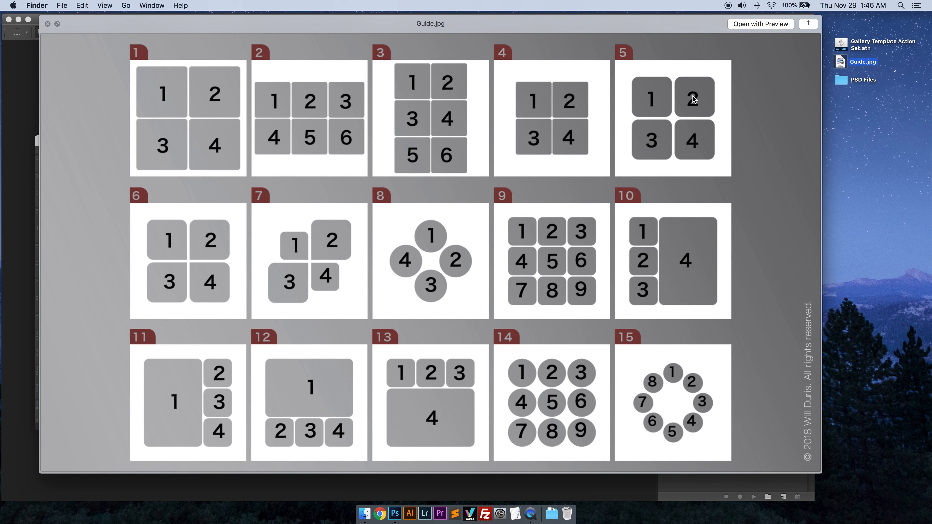
{"action": "key", "text": "space"}
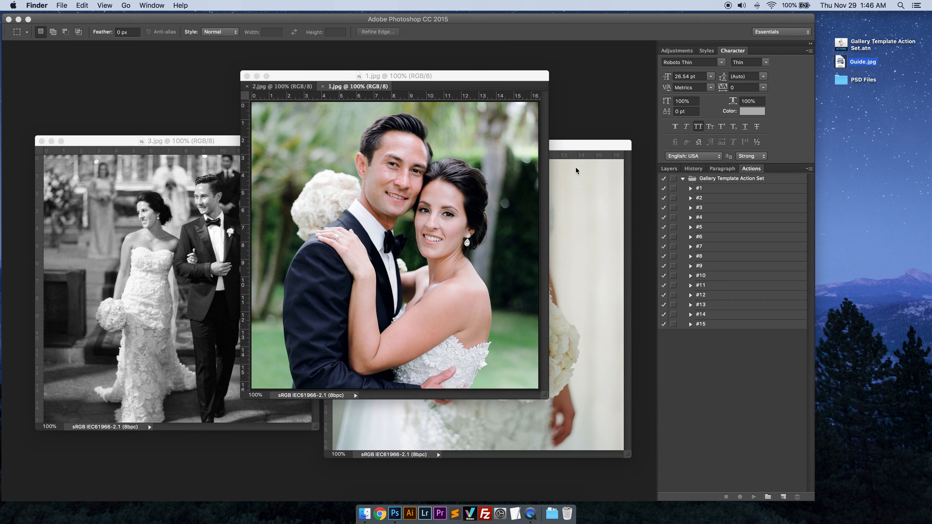
Move the tabbed window group aside and separate 1.jpg from 2.jpg into its own floating window
{"action": "left_click", "coordinate": [337, 86]}
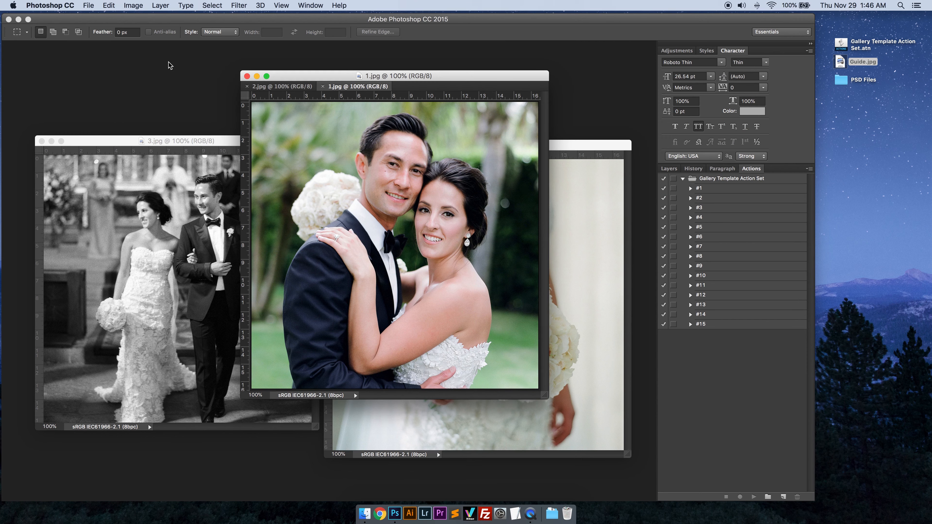
{"action": "left_click_drag", "start_coordinate": [322, 77], "coordinate": [213, 49]}
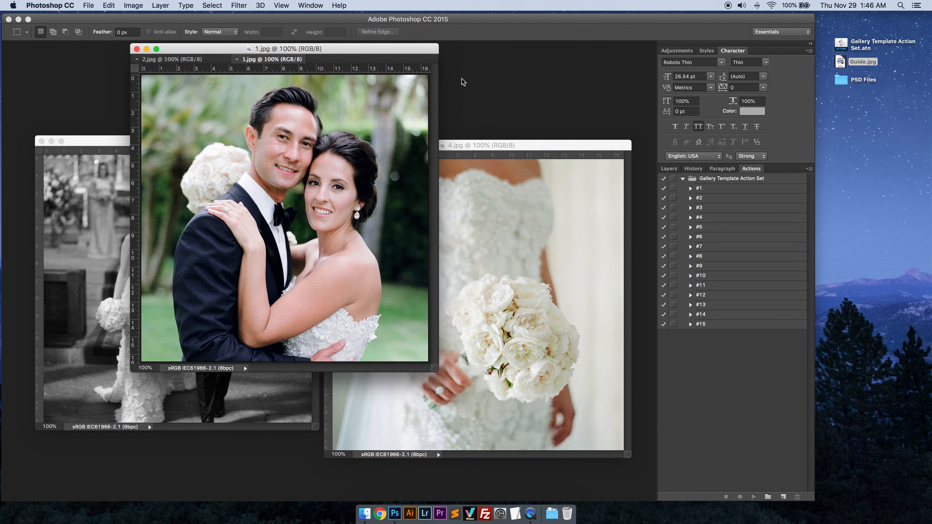
{"action": "left_click_drag", "start_coordinate": [462, 79], "coordinate": [415, 119]}
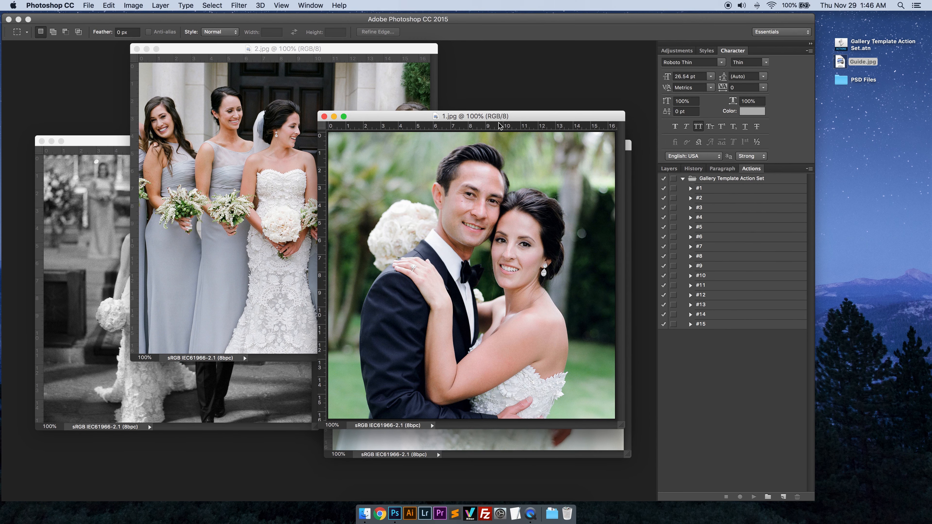
Stack the floating photo windows in numerical order, with 4.jpg at the back and 1.jpg in front as the active document
{"action": "left_click_drag", "start_coordinate": [545, 116], "coordinate": [211, 84]}
{"action": "left_click", "coordinate": [517, 249]}
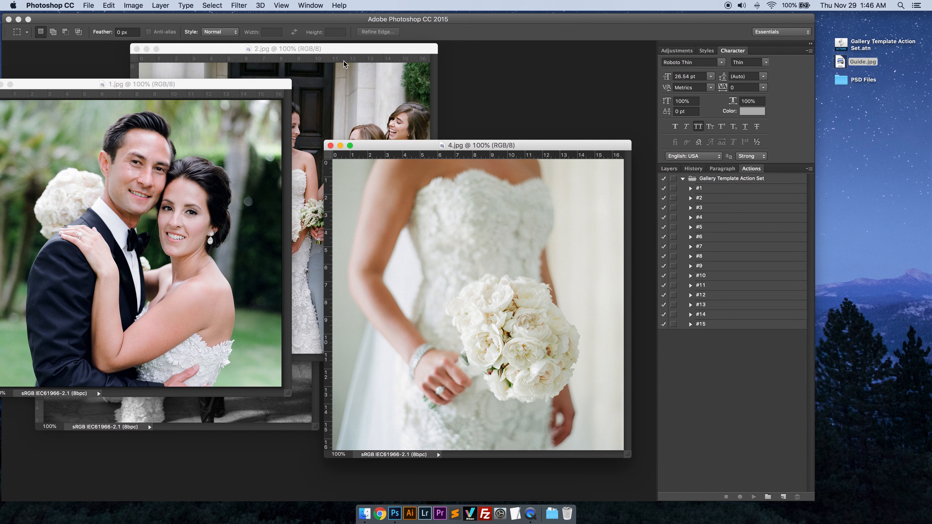
{"action": "left_click", "coordinate": [205, 403]}
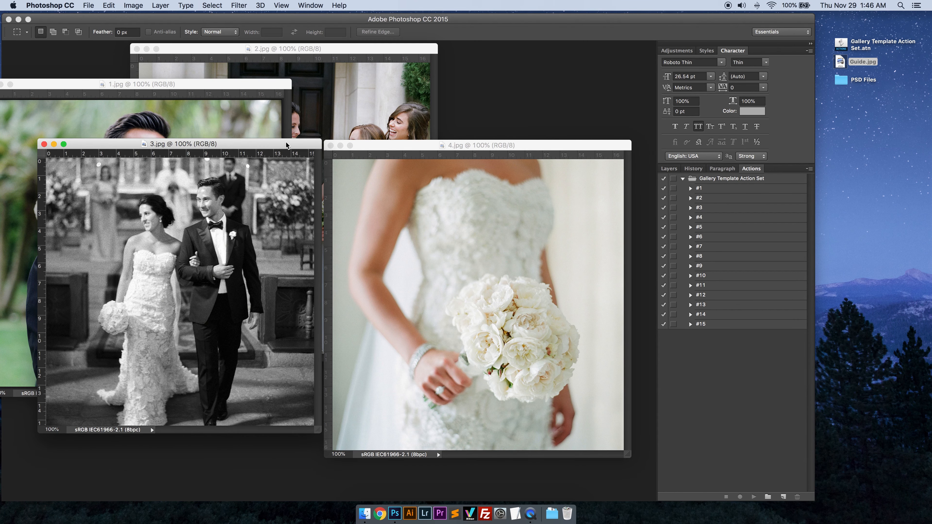
{"action": "left_click_drag", "start_coordinate": [277, 142], "coordinate": [595, 97]}
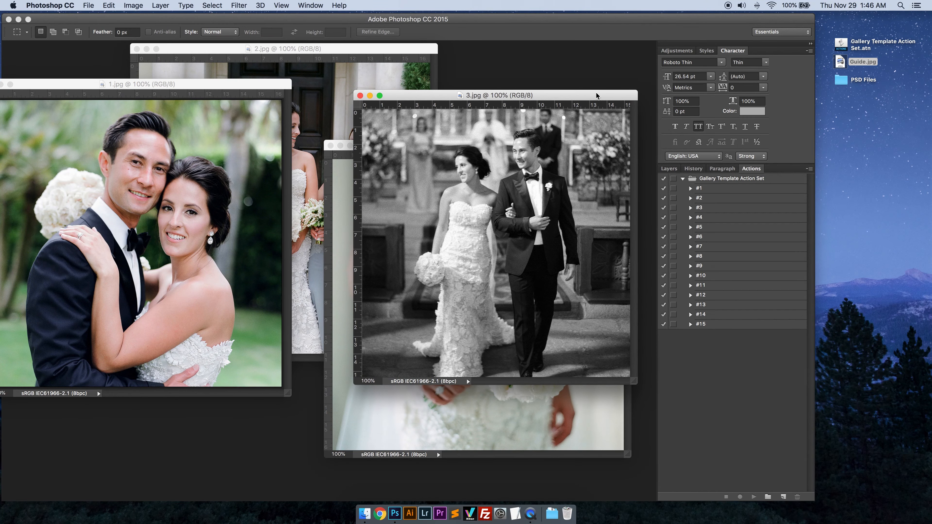
{"action": "left_click_drag", "start_coordinate": [353, 51], "coordinate": [520, 59]}
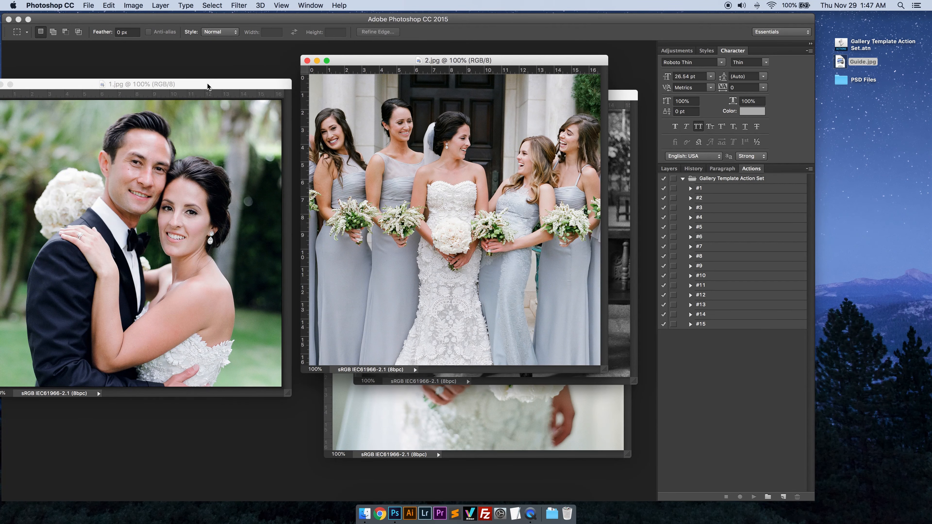
{"action": "left_click_drag", "start_coordinate": [201, 80], "coordinate": [319, 105]}
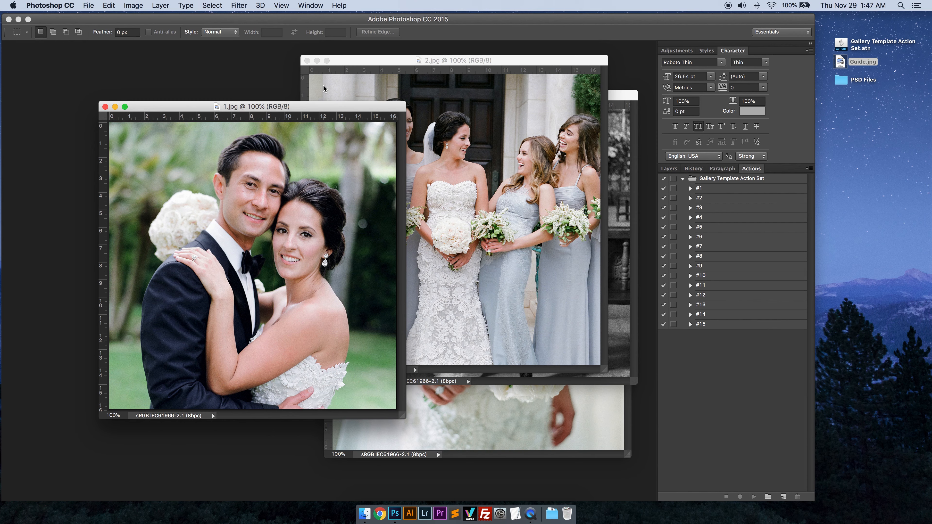
{"action": "left_click_drag", "start_coordinate": [327, 106], "coordinate": [284, 107]}
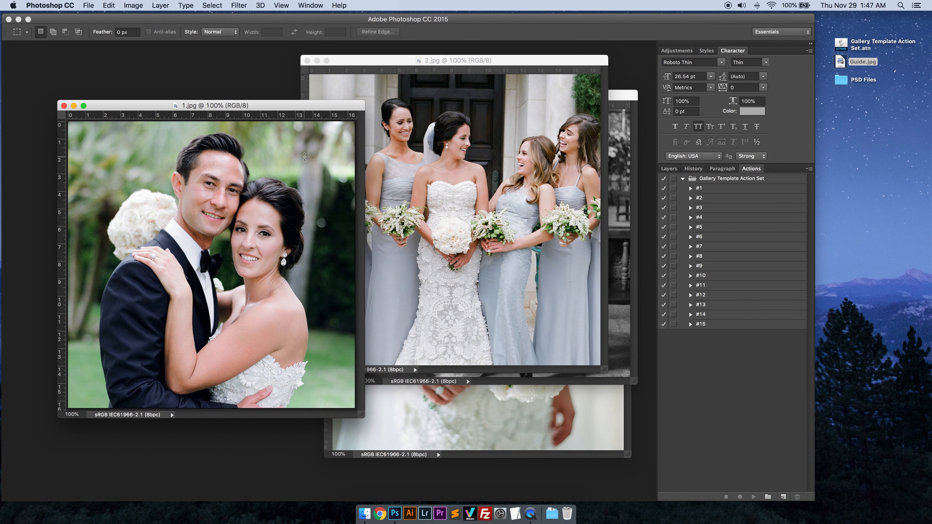
Switch the action set to Button Mode and run action #5 on the four open photos
{"action": "left_click", "coordinate": [710, 227]}
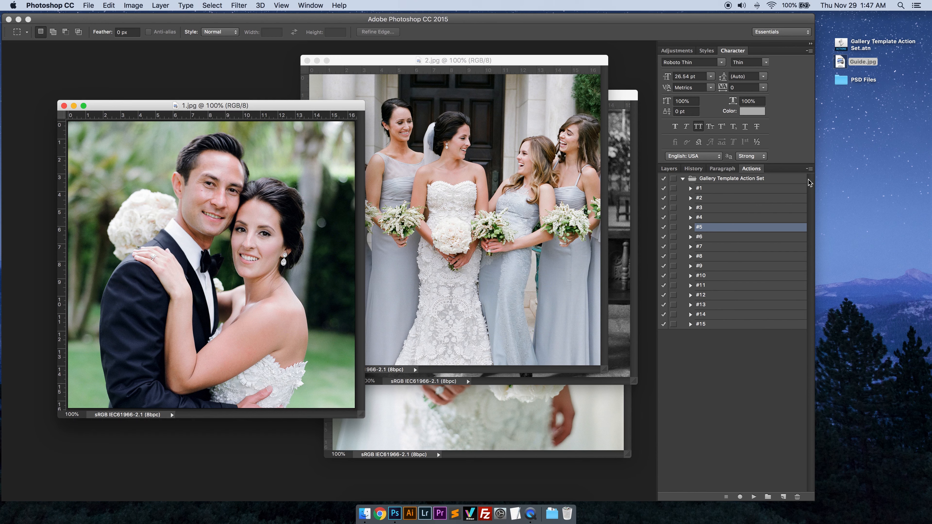
{"action": "left_click", "coordinate": [810, 169]}
{"action": "left_click", "coordinate": [813, 173]}
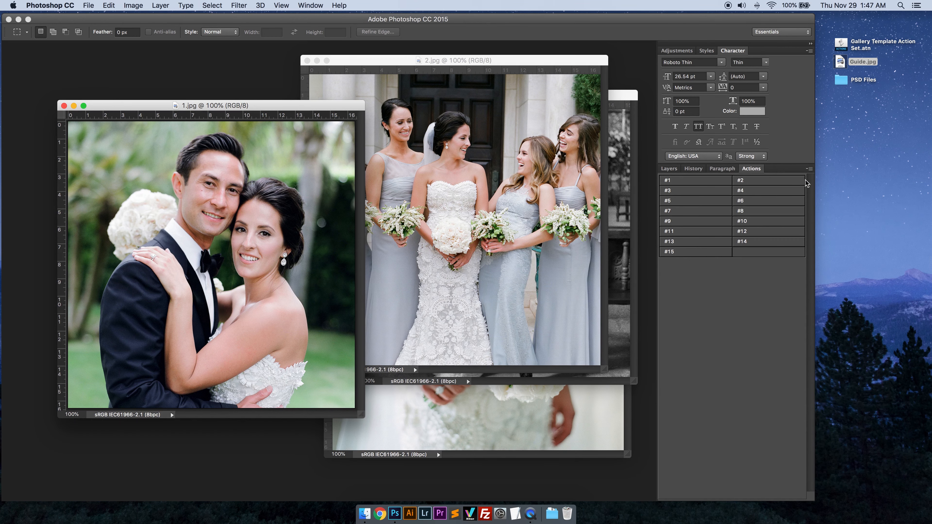
{"action": "left_click", "coordinate": [684, 206]}
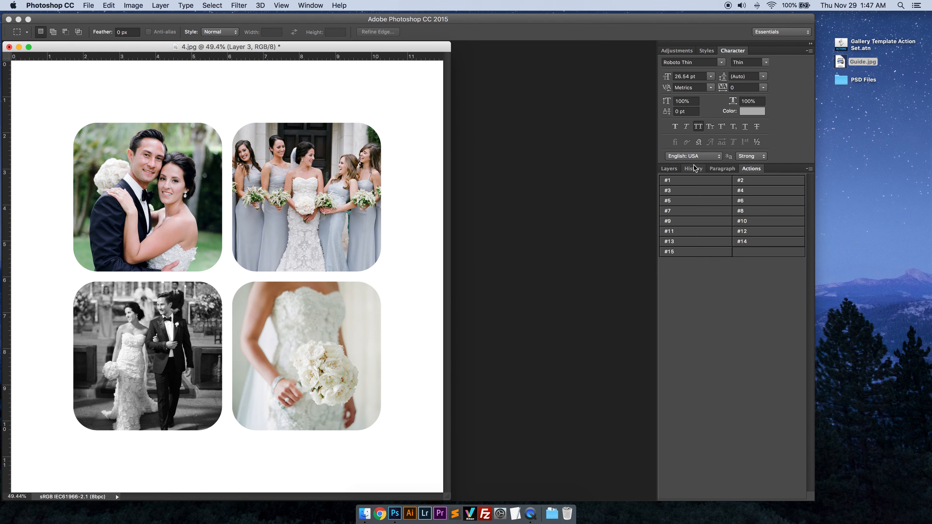
Display the layers of the finished four-photo collage
{"action": "left_click", "coordinate": [666, 169]}
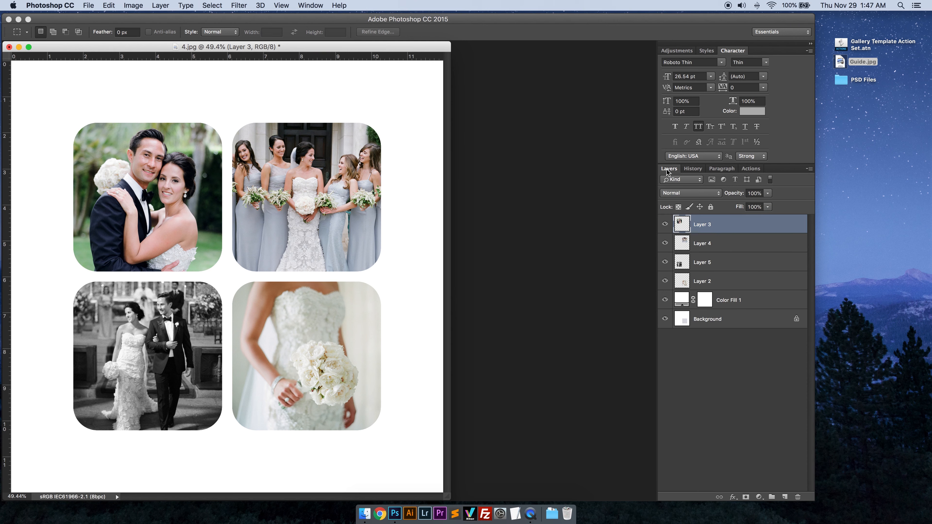
{"action": "left_click", "coordinate": [310, 5]}
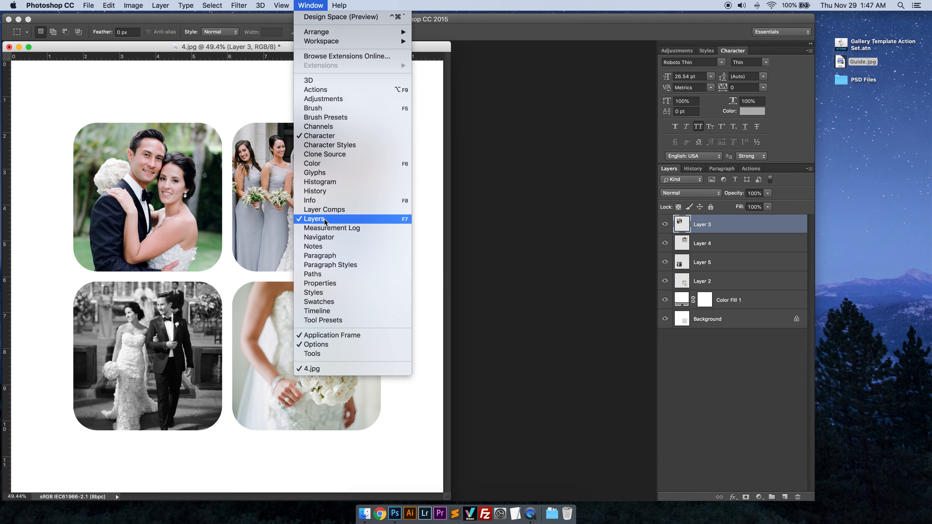
{"action": "left_click", "coordinate": [762, 359]}
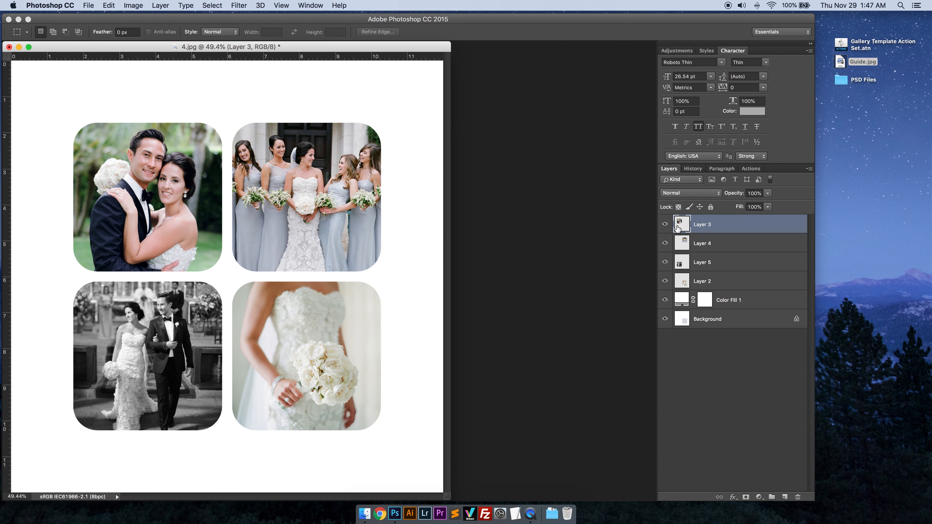
Hide and show Layer 3, Layer 4, Layer 5 and Layer 2 in turn to identify each layer's photo
{"action": "left_click", "coordinate": [665, 224]}
{"action": "left_click", "coordinate": [665, 225]}
{"action": "left_click", "coordinate": [665, 243]}
{"action": "left_click", "coordinate": [665, 243]}
{"action": "left_click", "coordinate": [664, 262]}
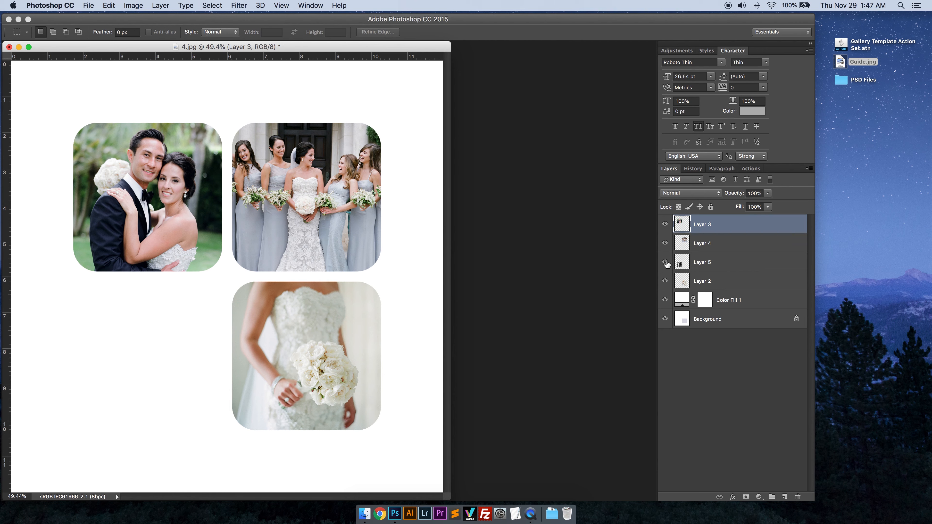
{"action": "left_click", "coordinate": [664, 262]}
{"action": "left_click", "coordinate": [665, 281]}
{"action": "left_click", "coordinate": [664, 281]}
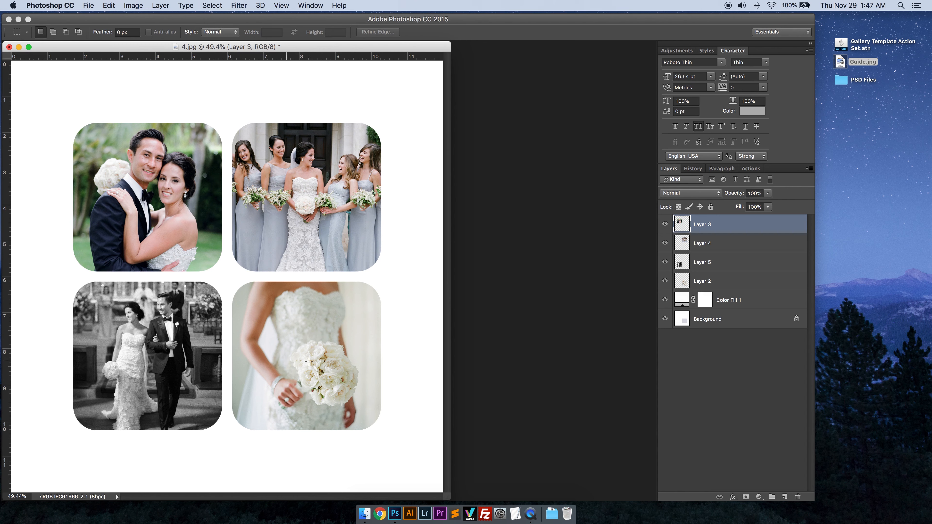
Swap the bridesmaids and bouquet photos, moving Layer 4 to the collage's lower-right slot and Layer 2 to its upper-right slot
{"action": "left_click", "coordinate": [714, 243]}
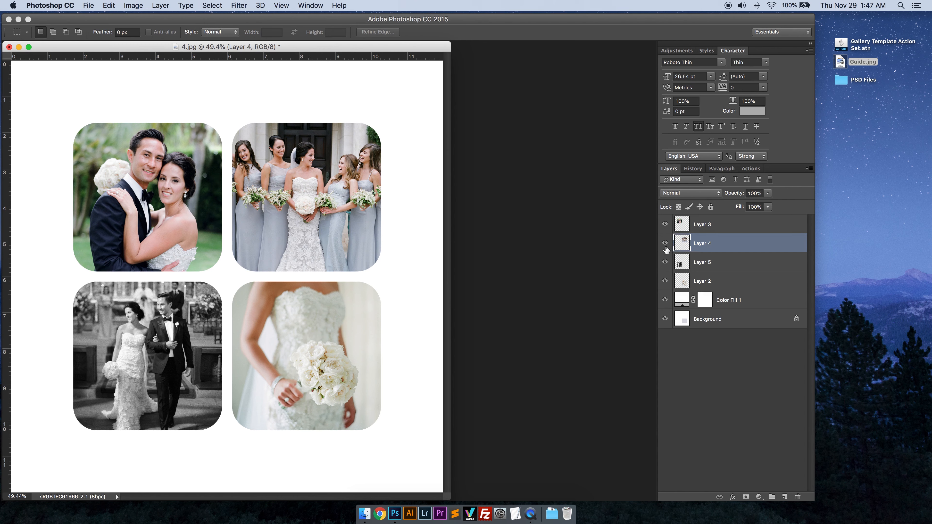
{"action": "left_click", "coordinate": [664, 243]}
{"action": "left_click", "coordinate": [664, 244]}
{"action": "key", "text": "v"}
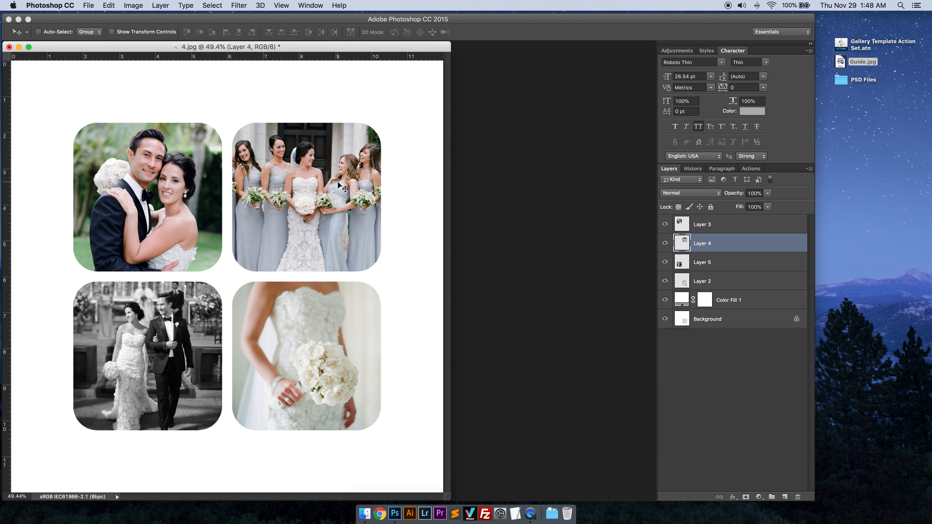
{"action": "left_click_drag", "start_coordinate": [337, 203], "coordinate": [339, 343]}
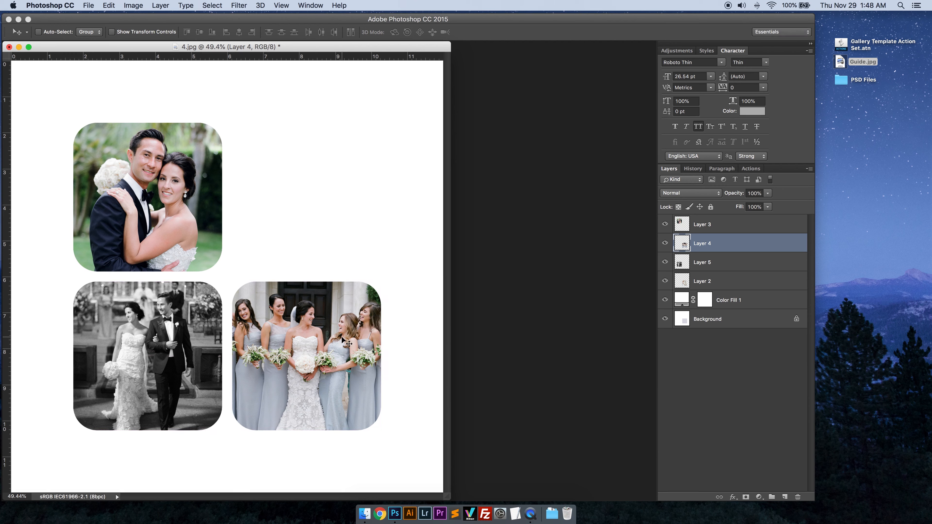
{"action": "left_click", "coordinate": [725, 286]}
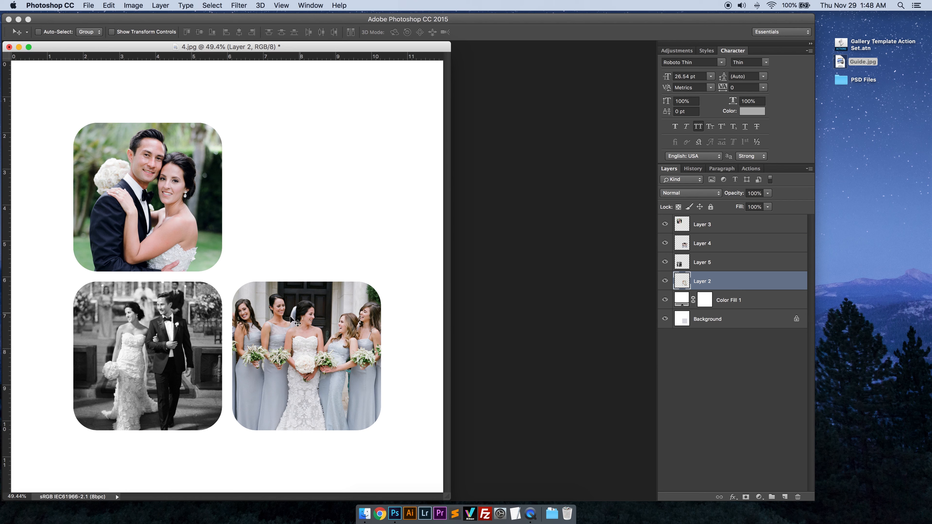
{"action": "left_click_drag", "start_coordinate": [314, 326], "coordinate": [318, 160]}
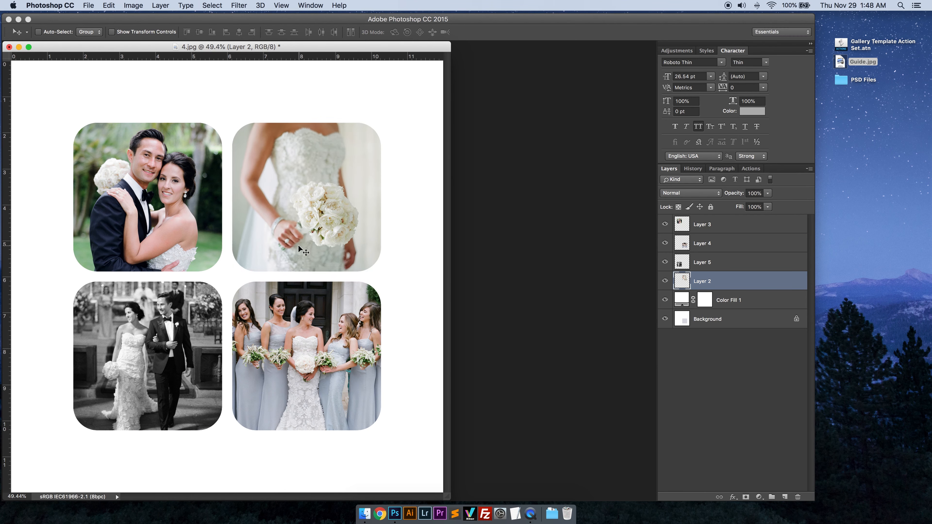
Try grey 9f9898 and pink dab4b4 as the Color Fill 1 background colour and cancel the change
{"action": "key", "text": "z"}
{"action": "left_click", "coordinate": [295, 252], "text": "alt"}
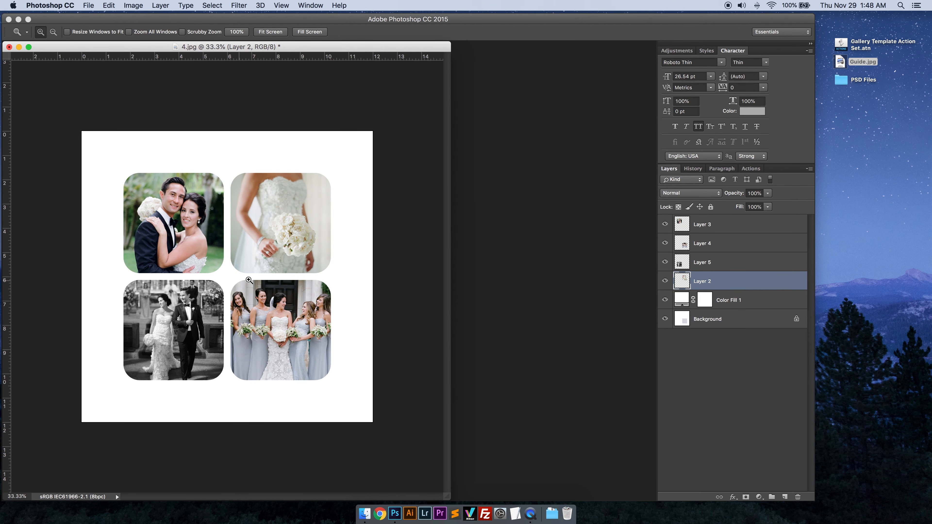
{"action": "left_click", "coordinate": [680, 301]}
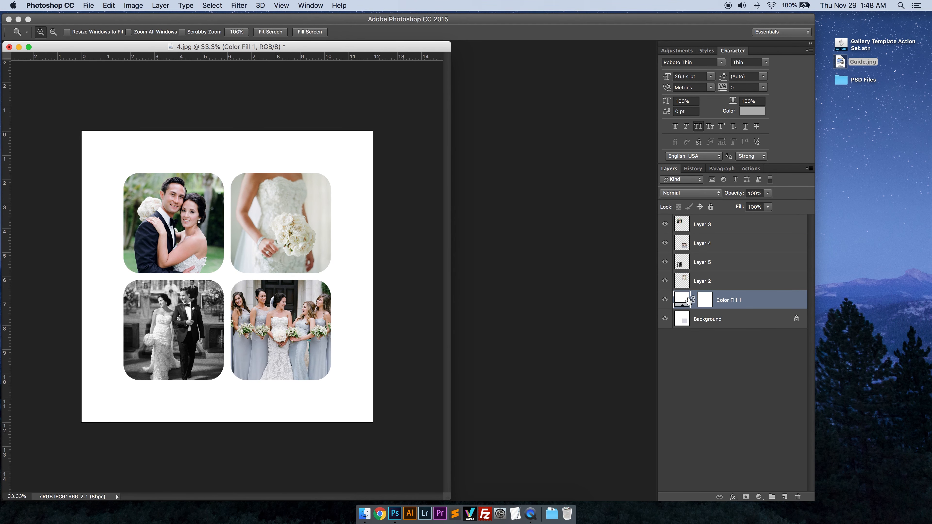
{"action": "double_click", "coordinate": [682, 300]}
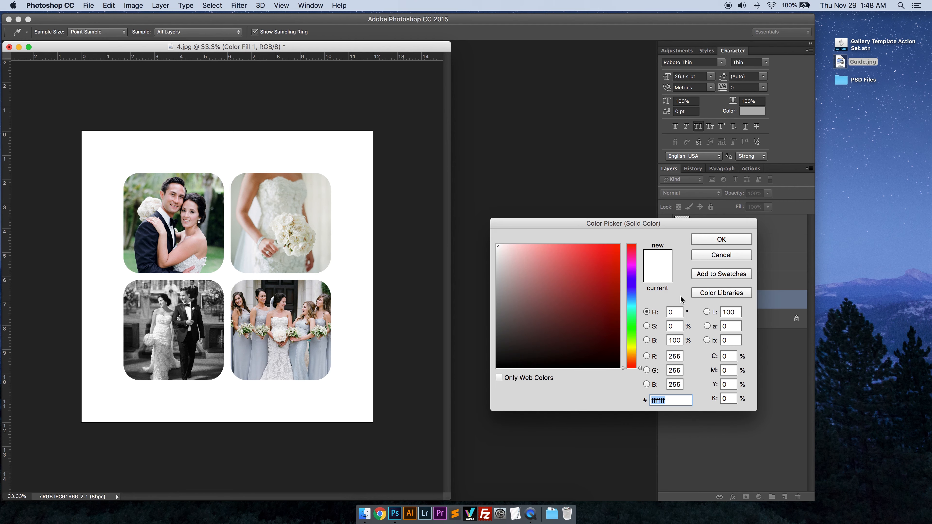
{"action": "mouse_move", "coordinate": [510, 290]}
{"action": "left_mouse_down"}
{"action": "mouse_move", "coordinate": [505, 299]}
{"action": "mouse_move", "coordinate": [504, 273]}
{"action": "mouse_move", "coordinate": [502, 291]}
{"action": "left_mouse_up"}
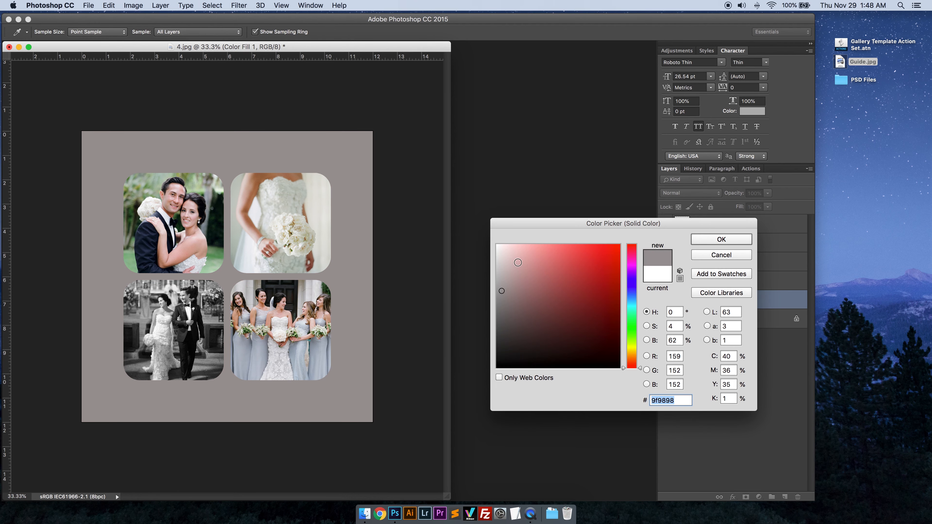
{"action": "left_click", "coordinate": [518, 262]}
{"action": "left_click", "coordinate": [720, 256]}
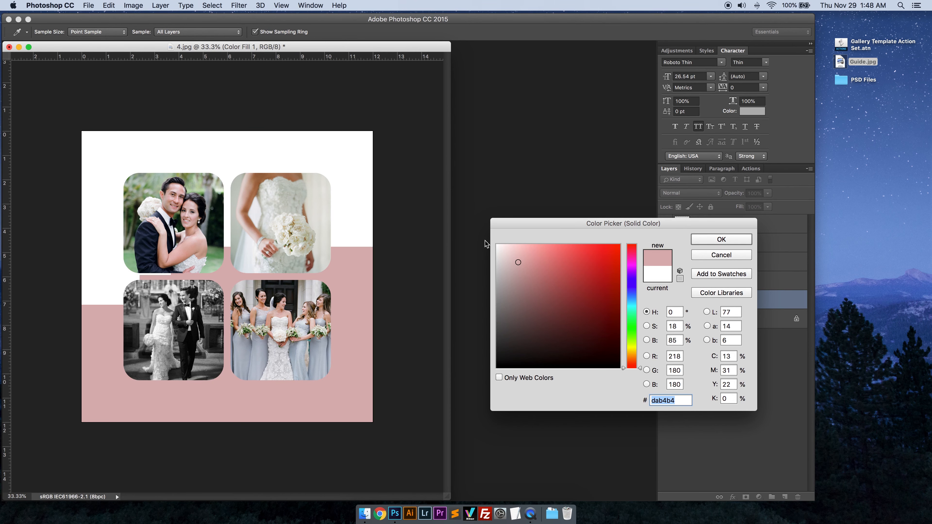
Group Layer 3, Layer 4, Layer 5 and Layer 2 in Pass Through mode and check the group's contents
{"action": "left_click", "coordinate": [719, 228]}
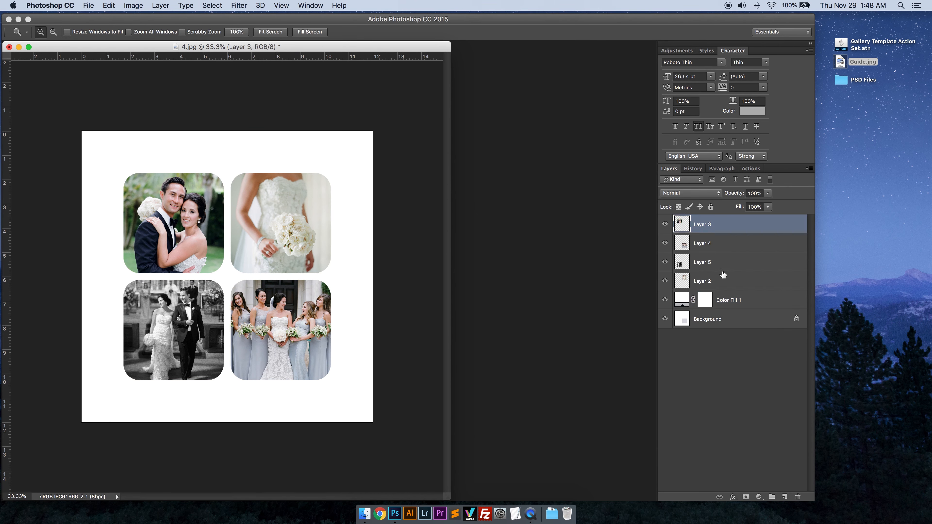
{"action": "left_click", "coordinate": [721, 285], "text": "shift"}
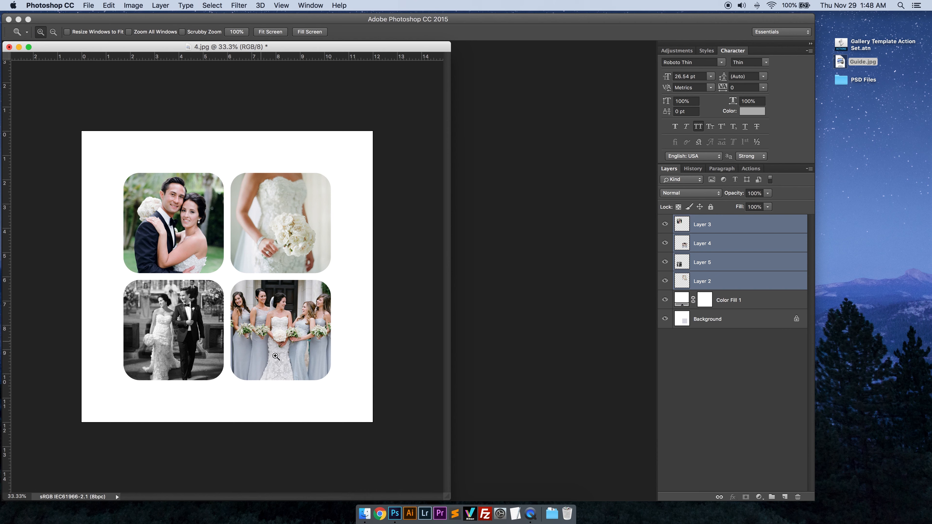
{"action": "left_click", "coordinate": [732, 227]}
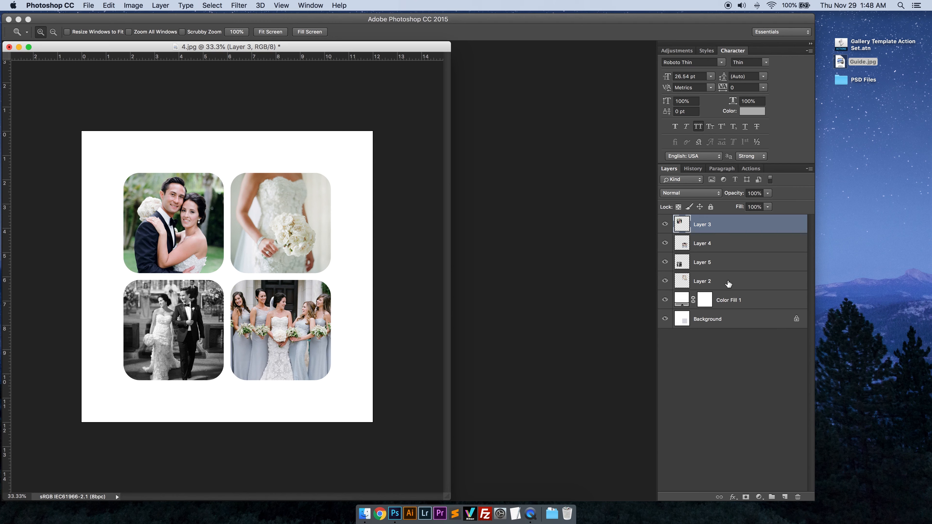
{"action": "left_click", "coordinate": [729, 283], "text": "shift"}
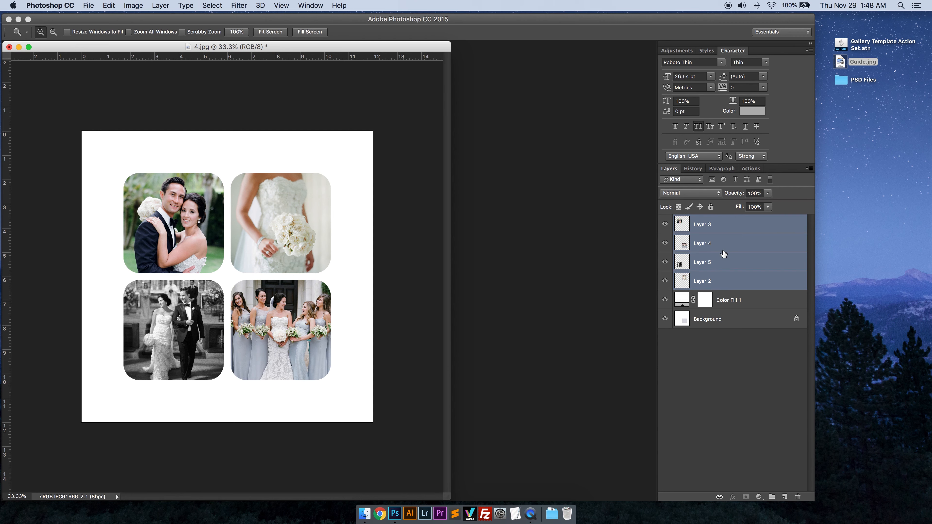
{"action": "right_click", "coordinate": [729, 226]}
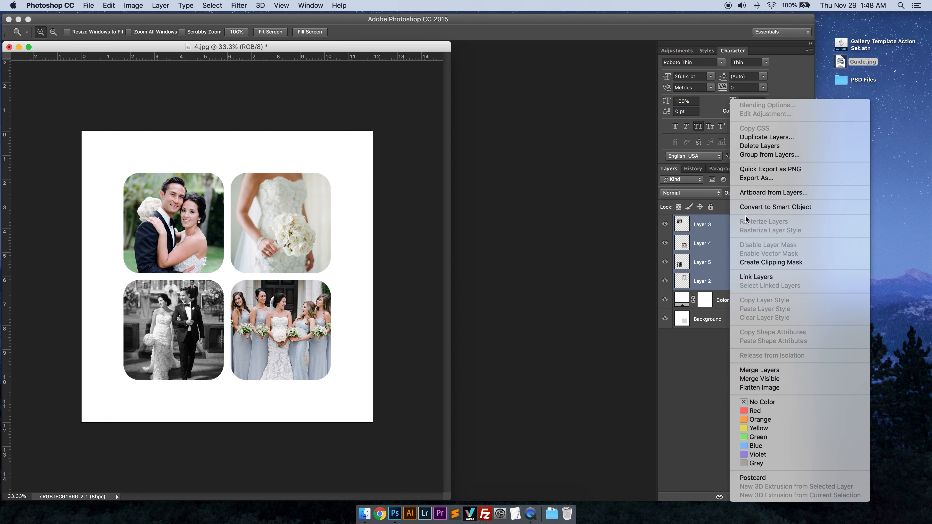
{"action": "left_click", "coordinate": [762, 155]}
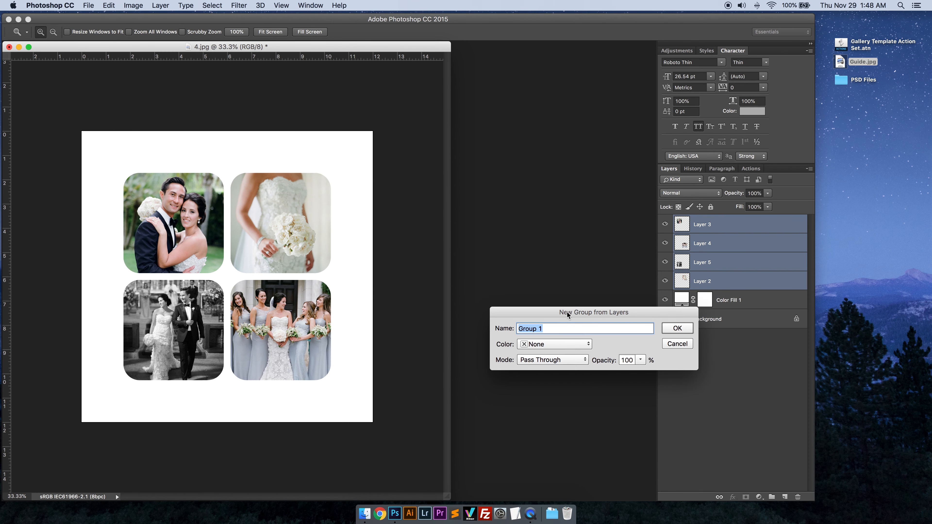
{"action": "left_click", "coordinate": [676, 329]}
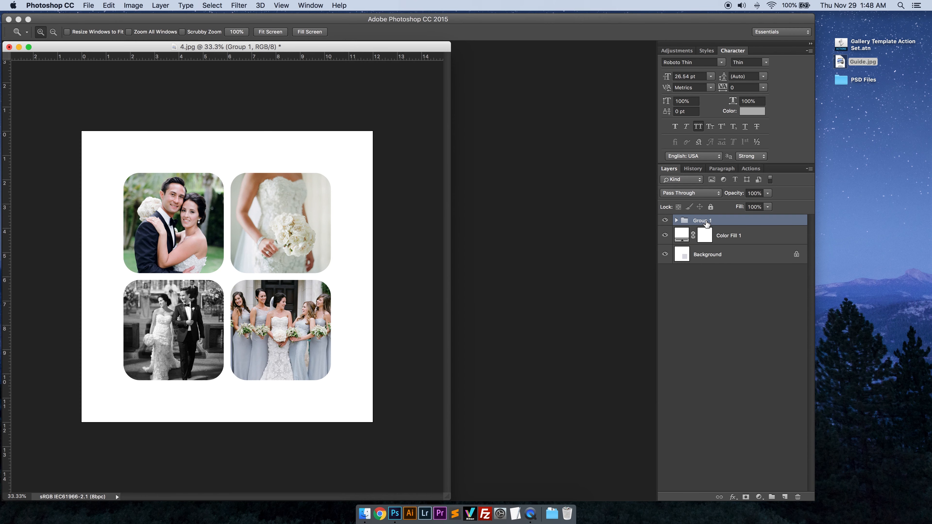
{"action": "left_click", "coordinate": [676, 221]}
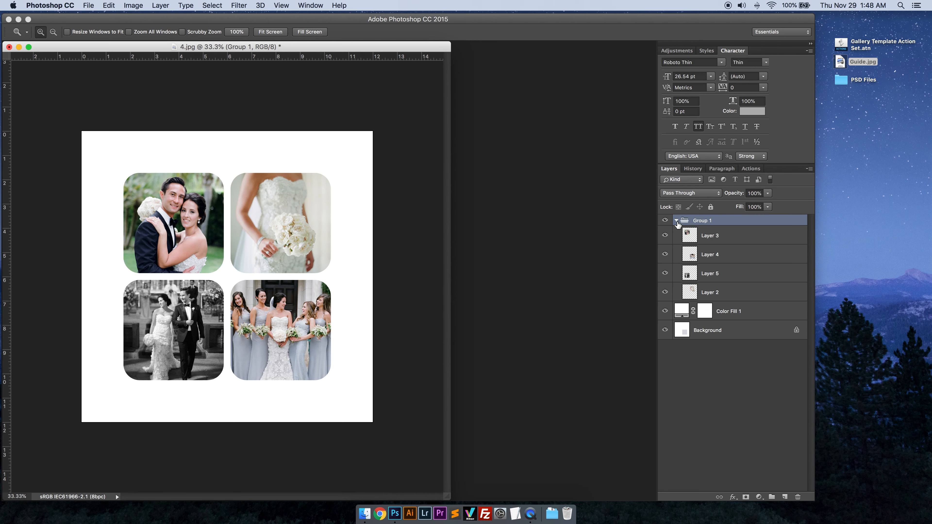
{"action": "left_click", "coordinate": [676, 221]}
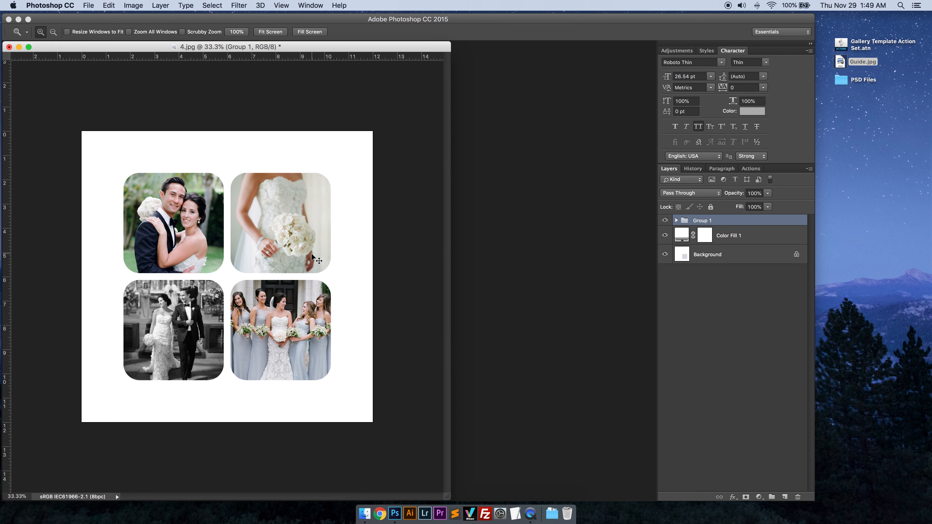
Scale the photo group proportionally to about 115% and centre it on the canvas
{"action": "key", "text": "super+t"}
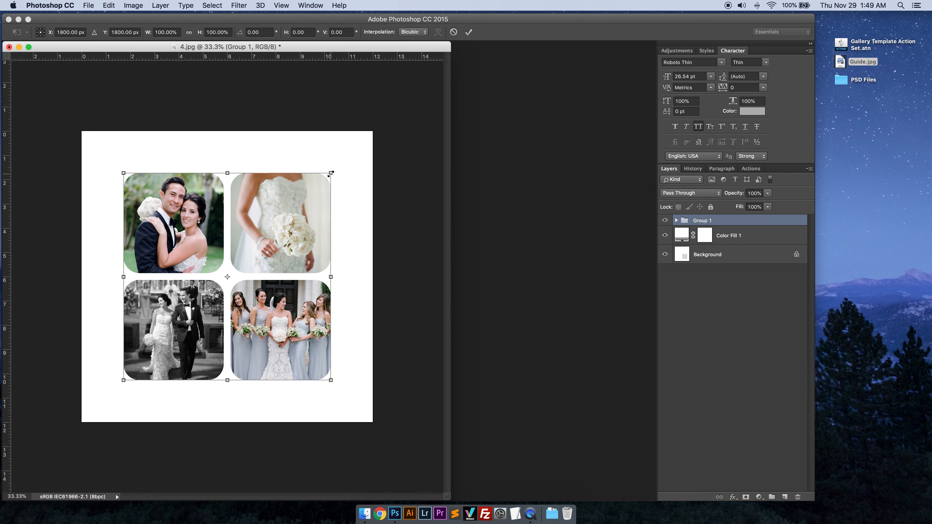
{"action": "left_click_drag", "start_coordinate": [331, 173], "coordinate": [362, 146]}
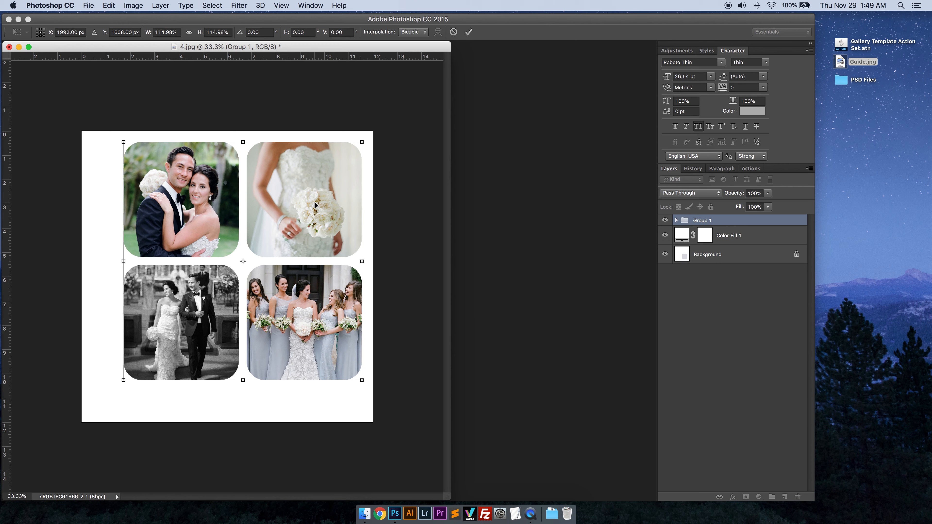
{"action": "left_click_drag", "start_coordinate": [315, 205], "coordinate": [302, 217]}
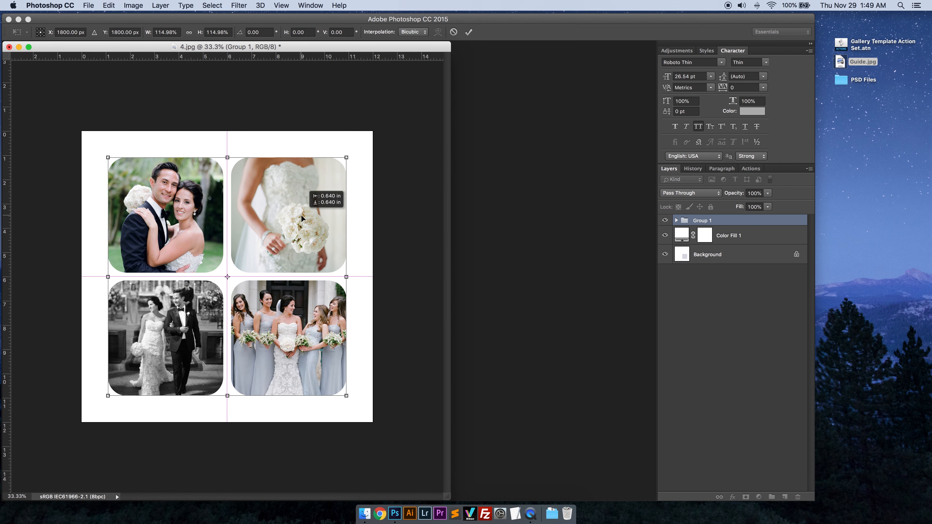
{"action": "left_click_drag", "start_coordinate": [225, 310], "coordinate": [225, 310]}
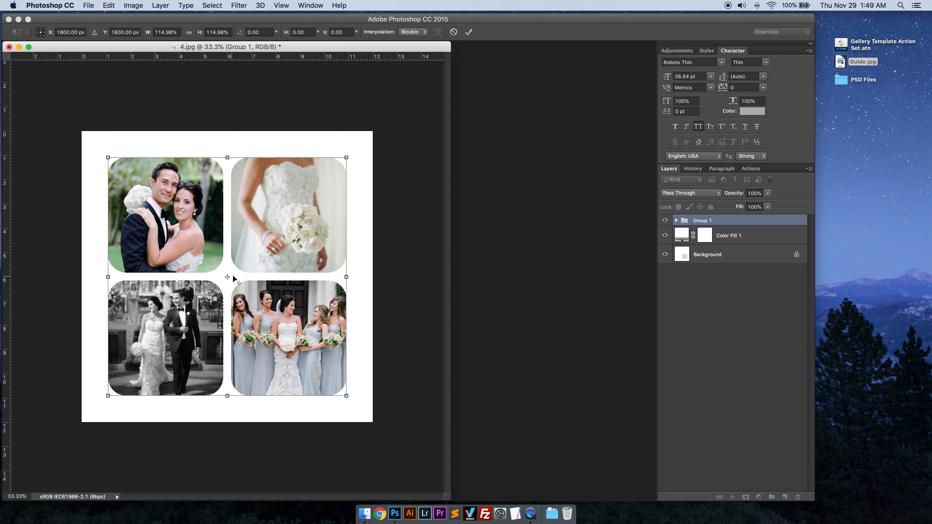
{"action": "key", "text": "Return"}
{"action": "key", "text": "z"}
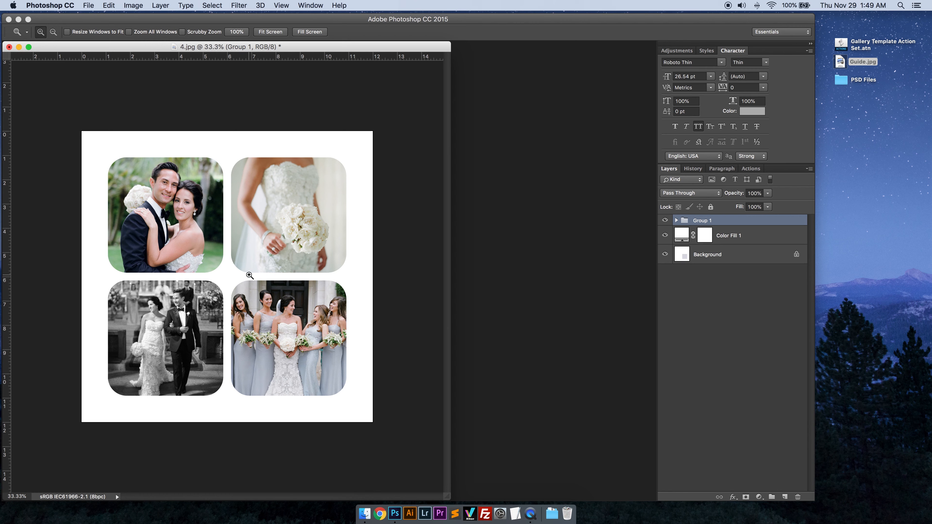
Add a Stroke layer style to the photo group
{"action": "left_click", "coordinate": [717, 306]}
{"action": "left_click", "coordinate": [723, 223]}
{"action": "left_click", "coordinate": [734, 498]}
{"action": "left_click", "coordinate": [706, 417]}
Try blue, brown and green stroke colours and apply grey 727272 sampled from the black-and-white photo
{"action": "left_click", "coordinate": [640, 289]}
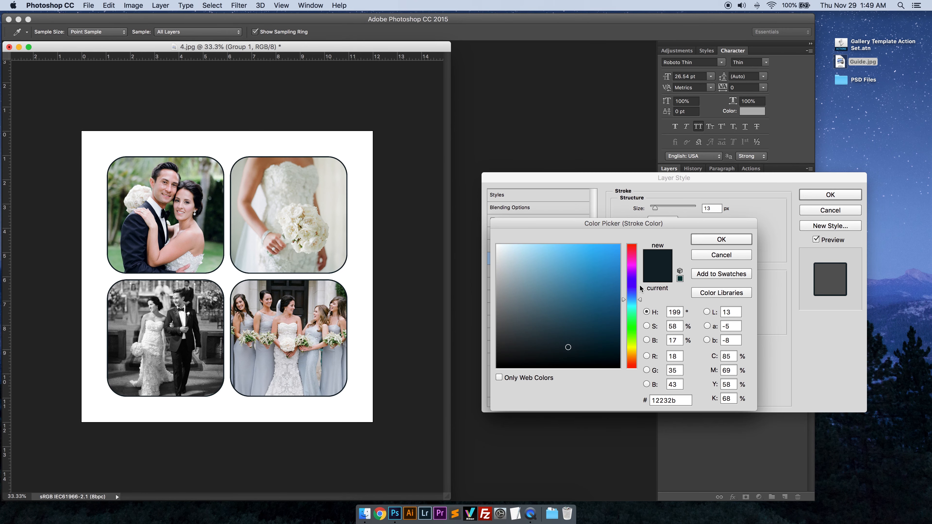
{"action": "left_click_drag", "start_coordinate": [563, 278], "coordinate": [534, 311]}
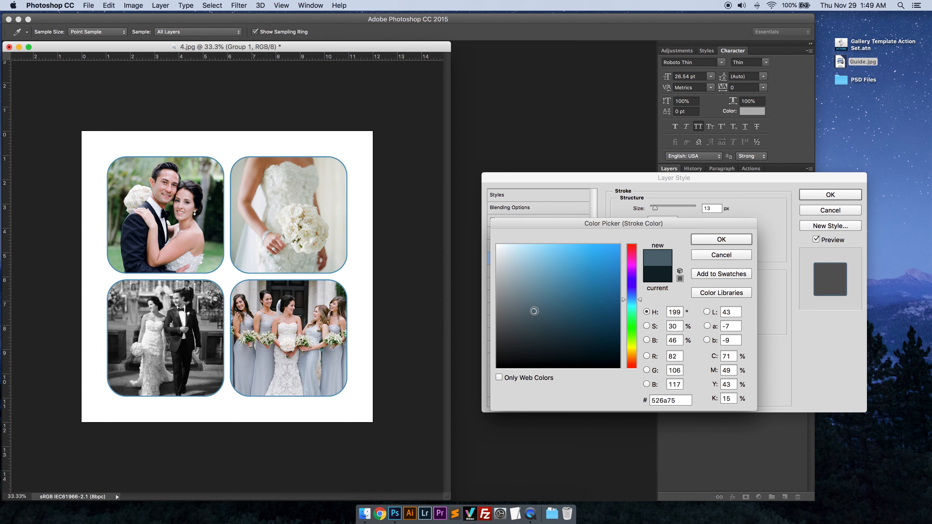
{"action": "left_click", "coordinate": [546, 282]}
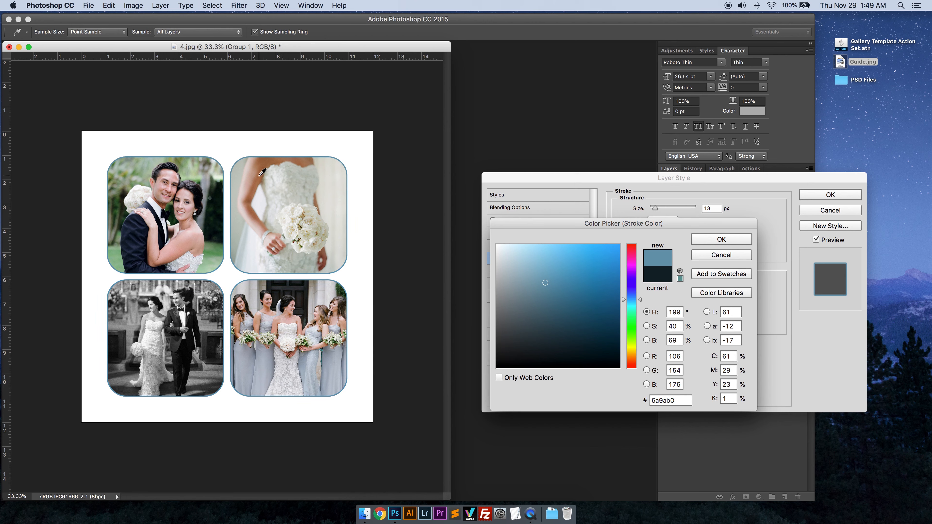
{"action": "left_click", "coordinate": [255, 186]}
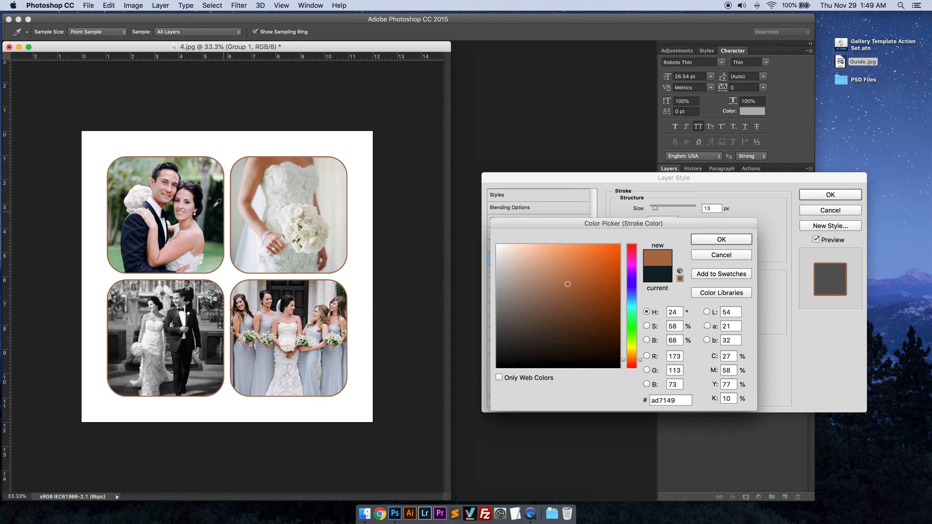
{"action": "left_click", "coordinate": [216, 252]}
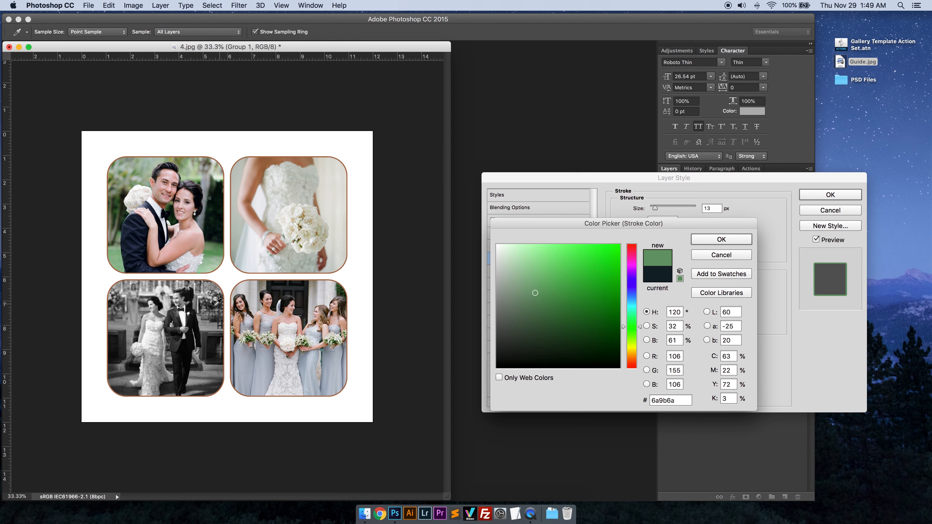
{"action": "left_click", "coordinate": [207, 375]}
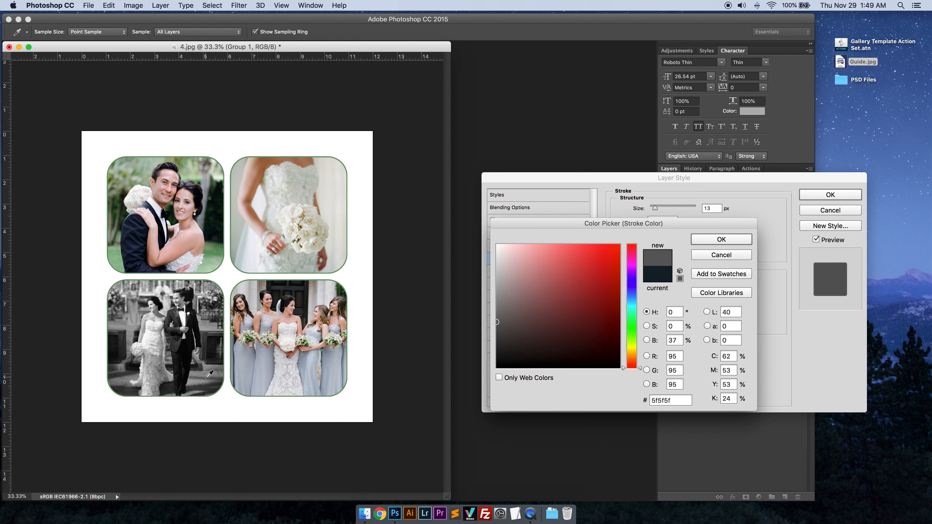
{"action": "left_click", "coordinate": [209, 374]}
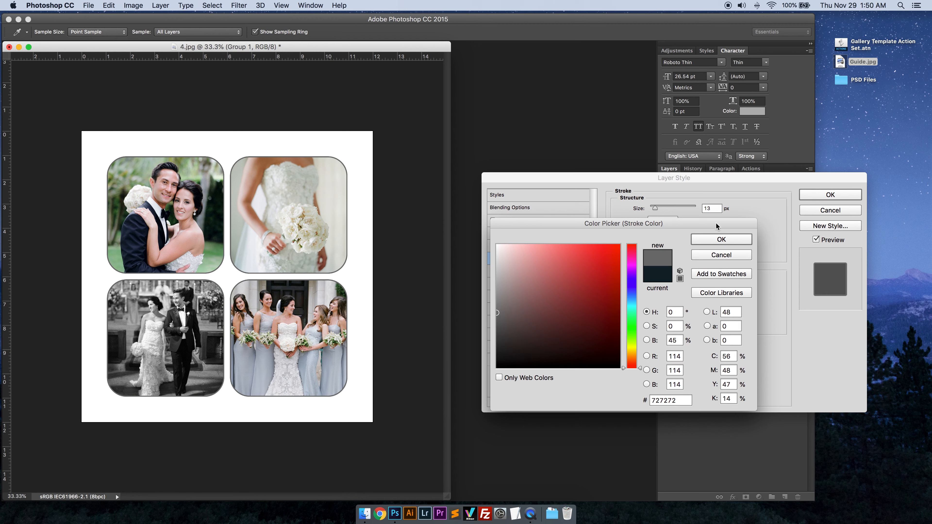
{"action": "left_click", "coordinate": [709, 239]}
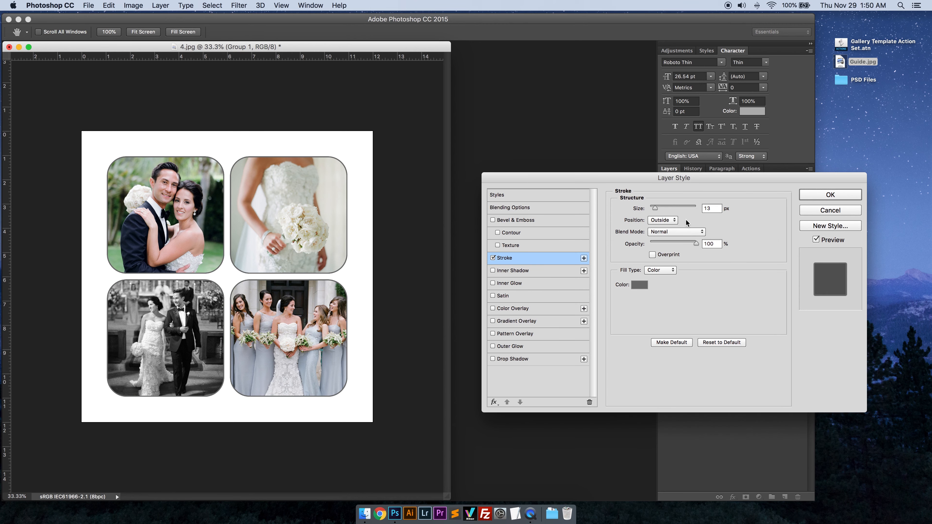
Try an Inside stroke position with a size of 54 px and discard the layer style changes
{"action": "left_click", "coordinate": [659, 220]}
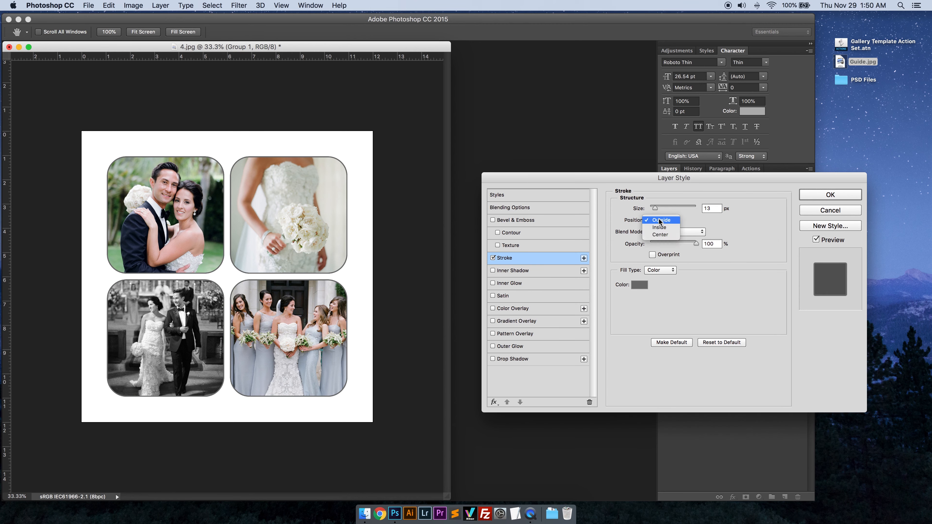
{"action": "left_click", "coordinate": [659, 228]}
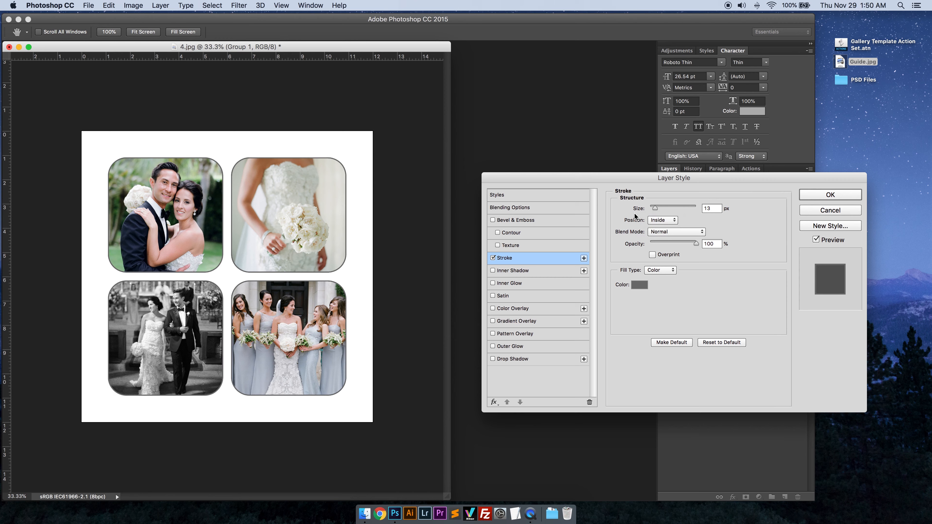
{"action": "left_click_drag", "start_coordinate": [665, 209], "coordinate": [668, 210]}
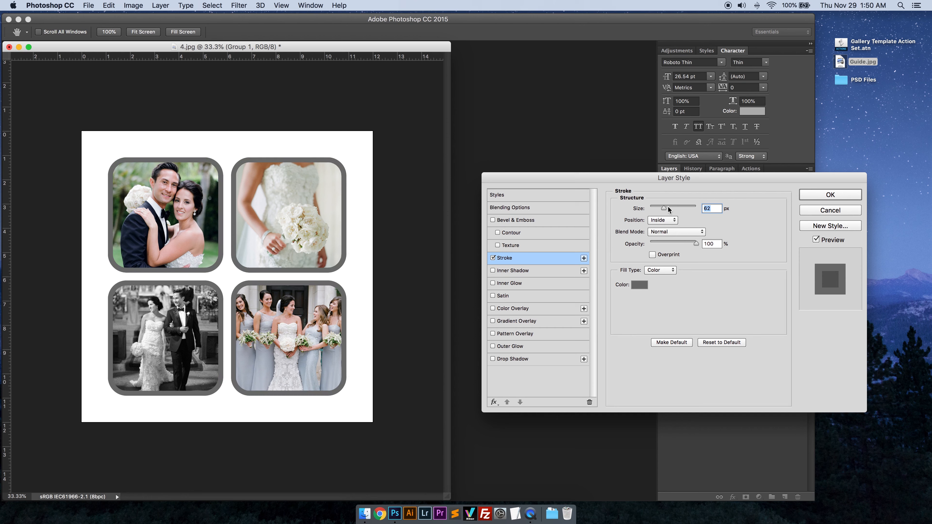
{"action": "left_click_drag", "start_coordinate": [667, 209], "coordinate": [664, 209]}
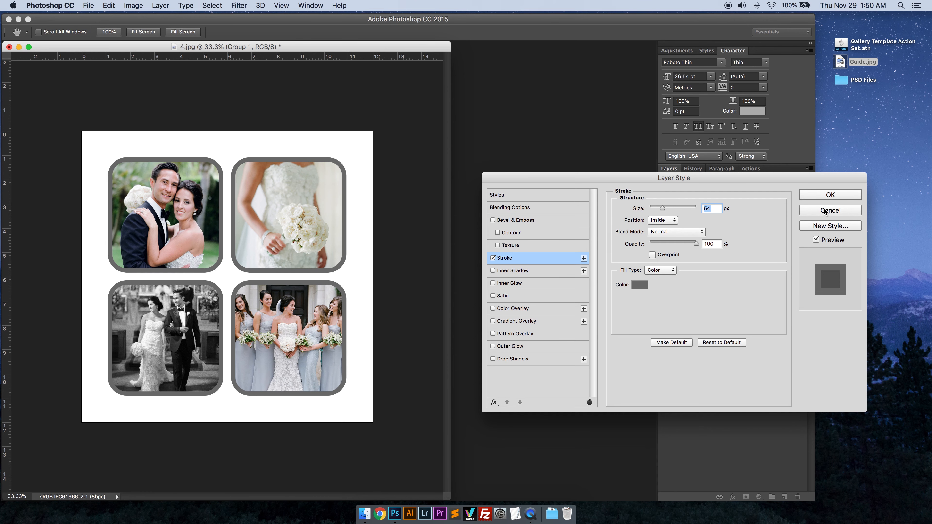
{"action": "left_click", "coordinate": [830, 212]}
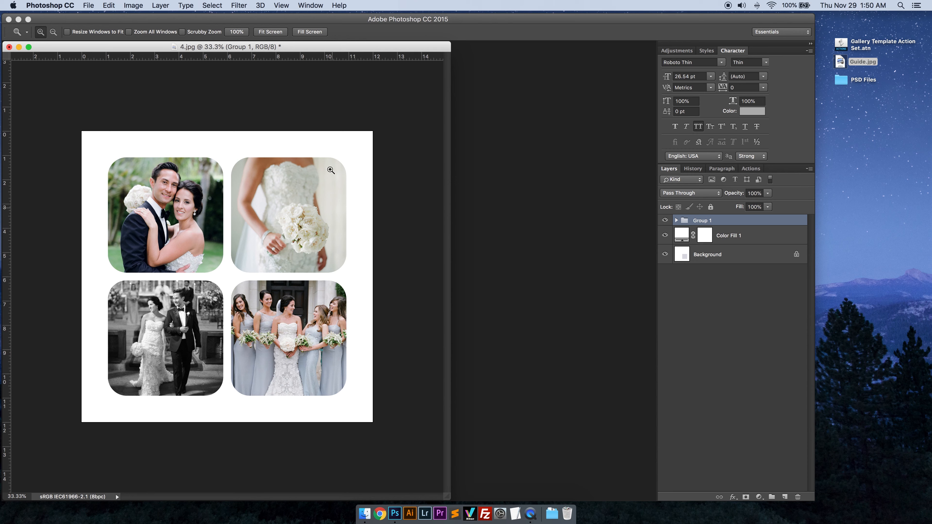
Resize the collage image to 5 × 5 inches and start saving it under a new name
{"action": "left_click_drag", "start_coordinate": [258, 42], "coordinate": [332, 45]}
{"action": "left_click", "coordinate": [134, 6]}
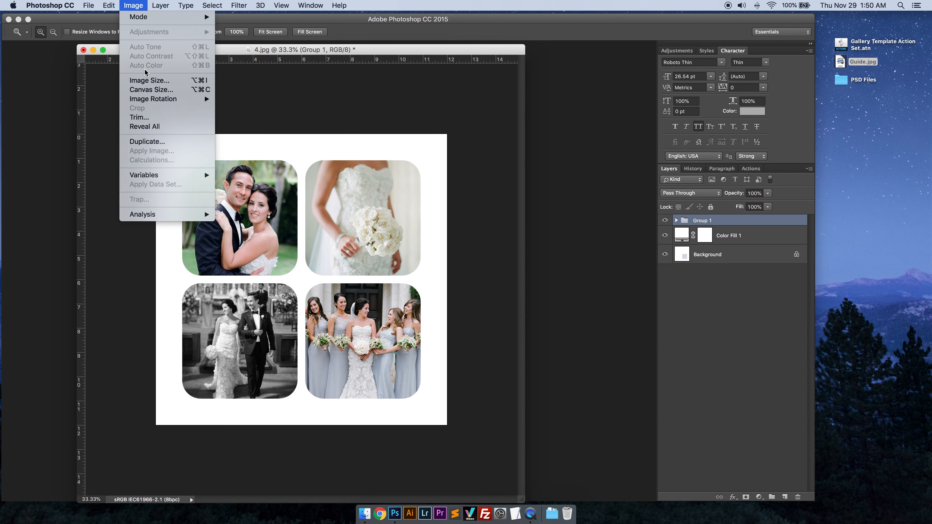
{"action": "left_click", "coordinate": [146, 81]}
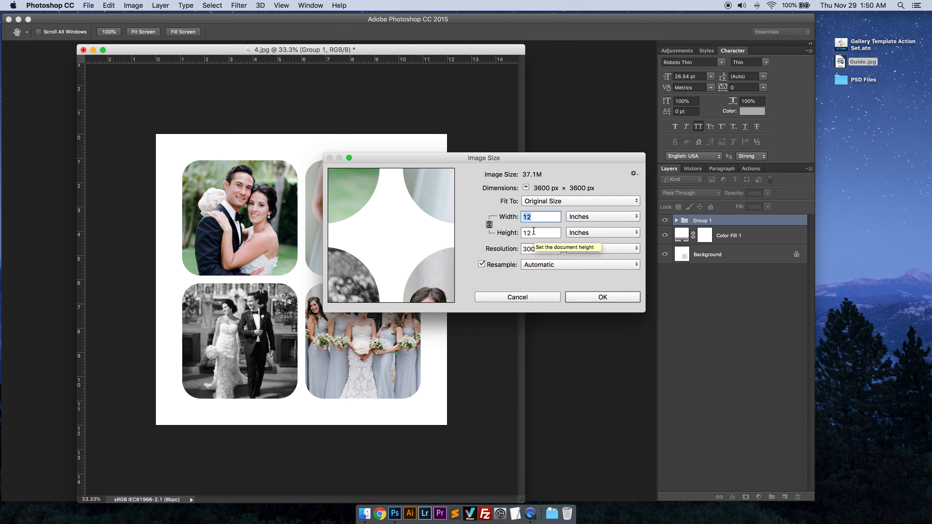
{"action": "left_click", "coordinate": [577, 218]}
{"action": "left_click", "coordinate": [579, 219]}
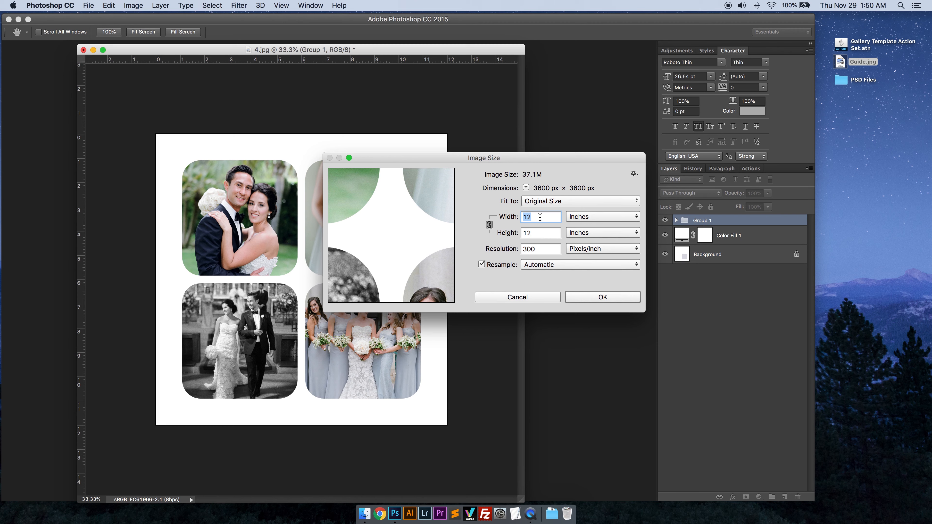
{"action": "type", "text": "5"}
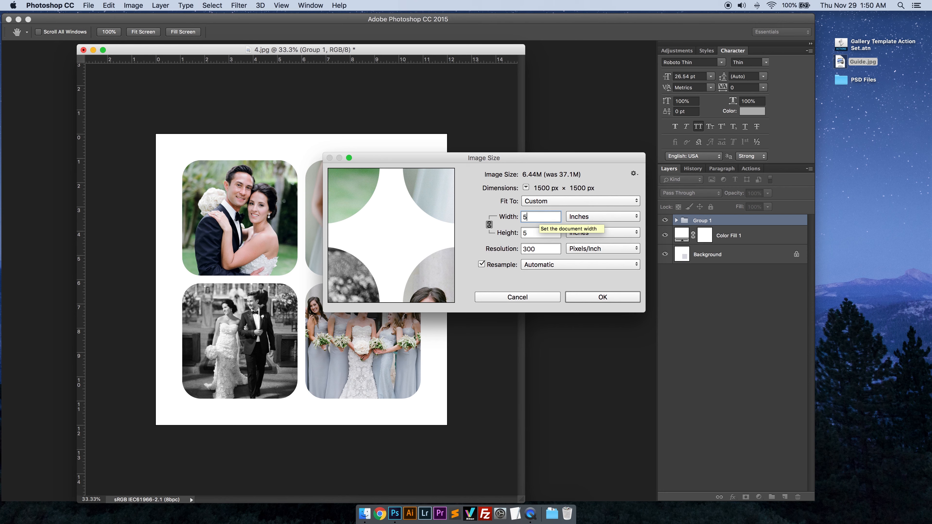
{"action": "left_click", "coordinate": [600, 297]}
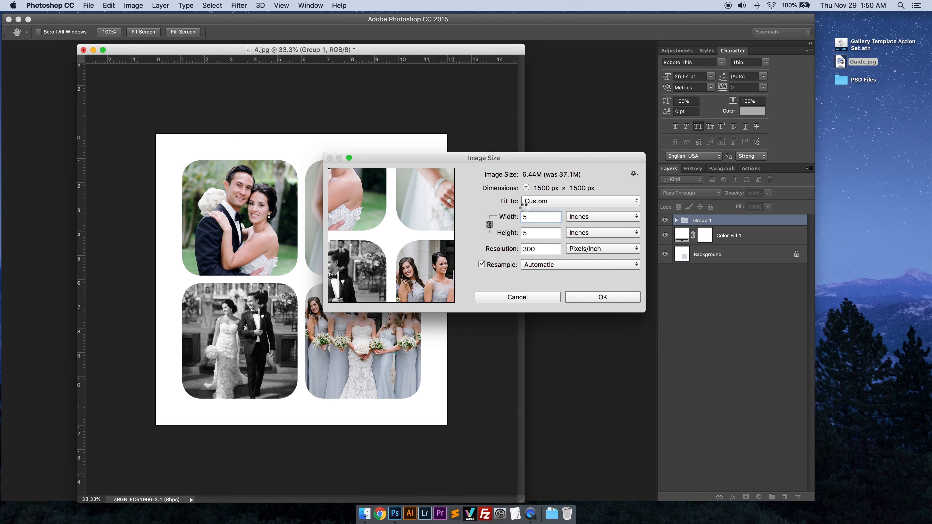
{"action": "key", "text": "z"}
{"action": "left_click", "coordinate": [268, 234]}
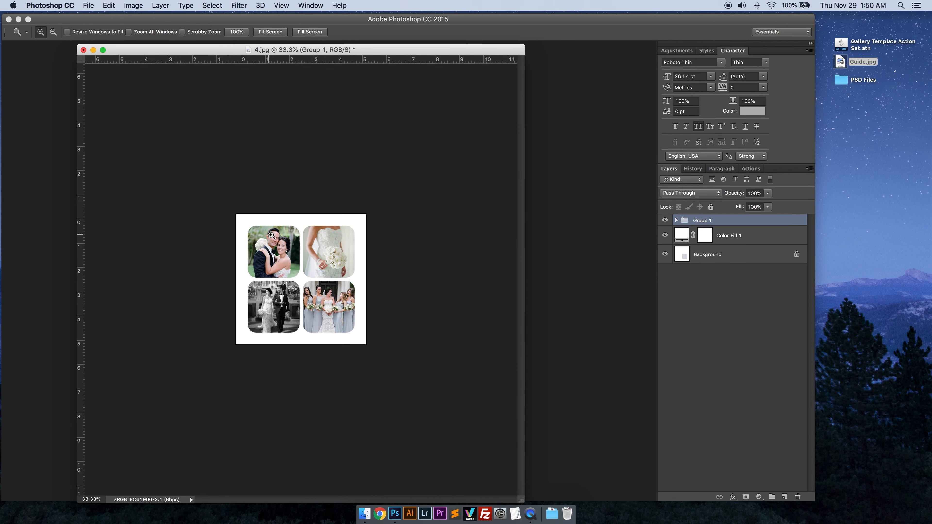
{"action": "left_click", "coordinate": [262, 190]}
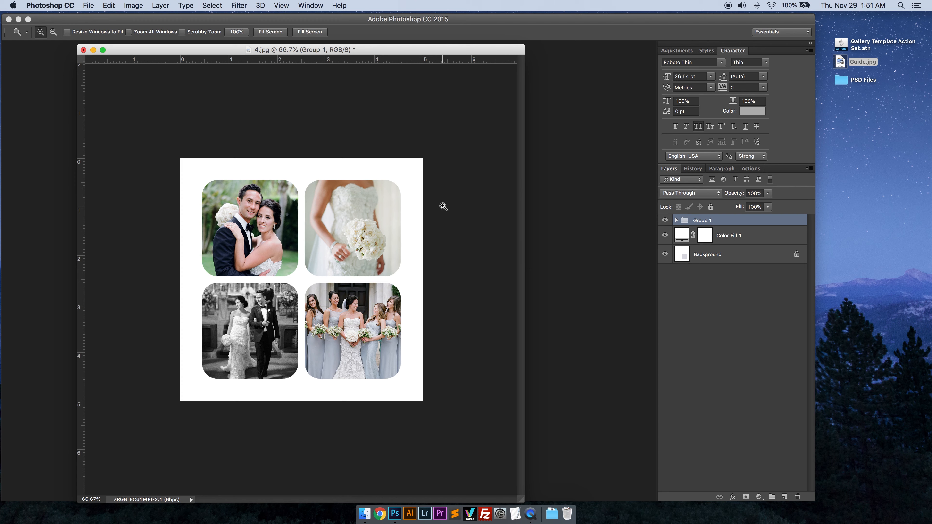
{"action": "key", "text": "super+shift+s"}
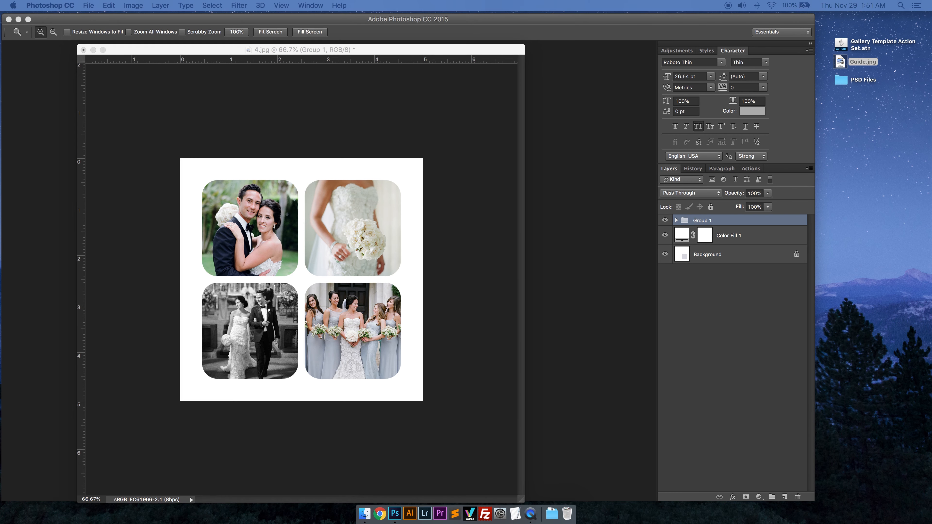
Preview the sample images showing the collages in wall frames, Instagram posts and album books
{"action": "key", "text": "space"}
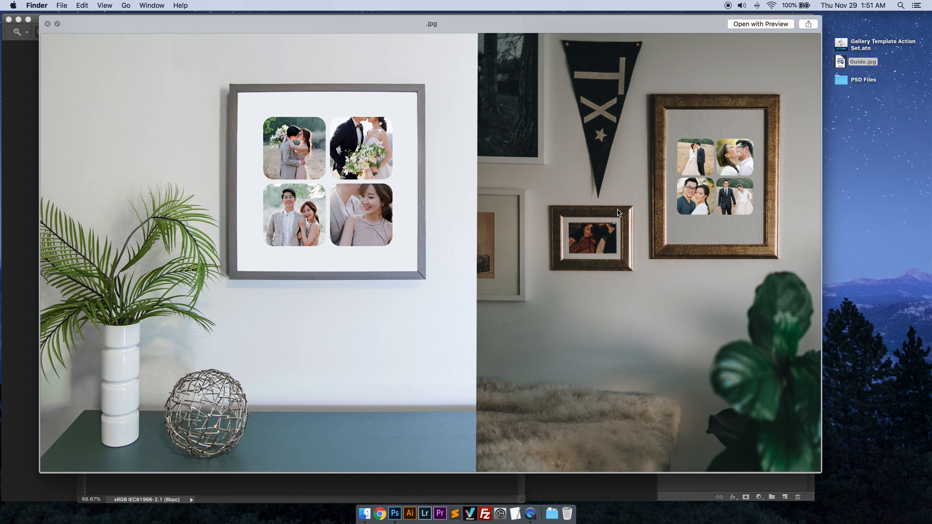
{"action": "key", "text": "Down"}
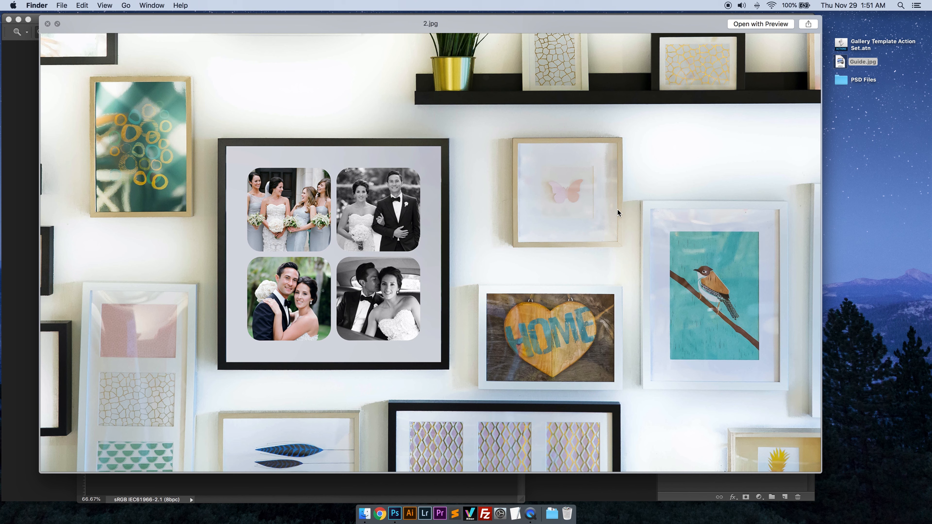
{"action": "key", "text": "Down"}
{"action": "key", "text": "Down"}
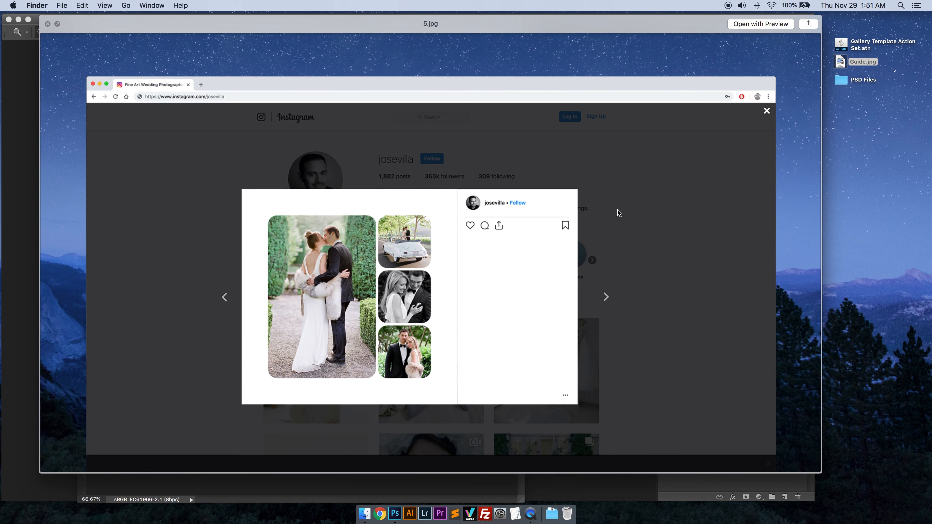
{"action": "key", "text": "Down"}
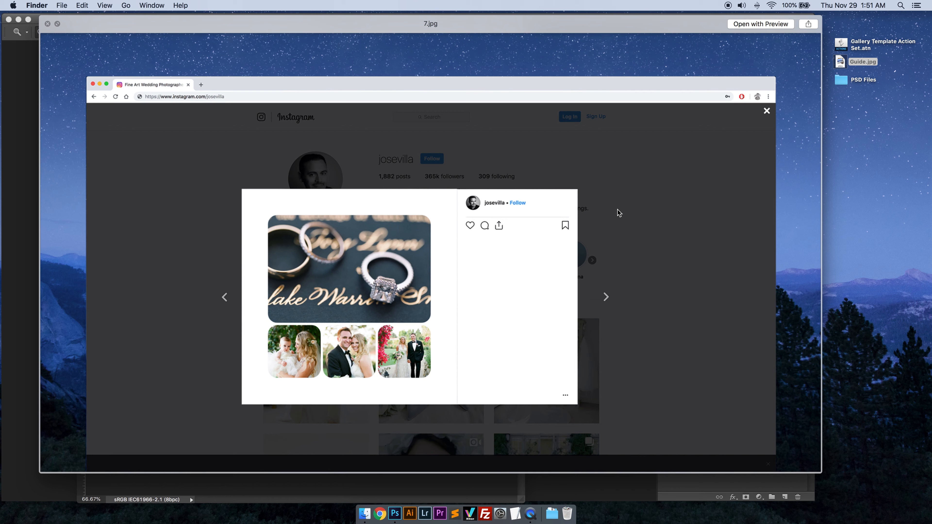
{"action": "key", "text": "Down"}
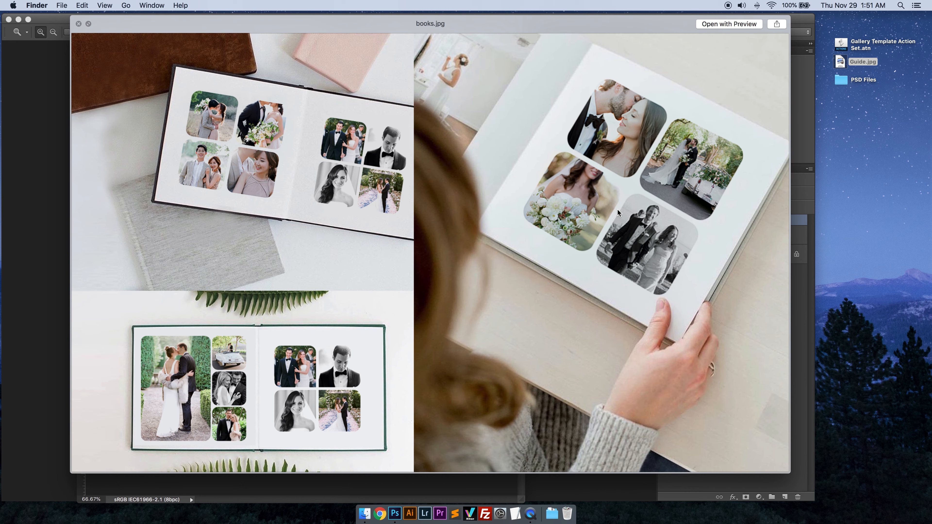
{"action": "key", "text": "Down"}
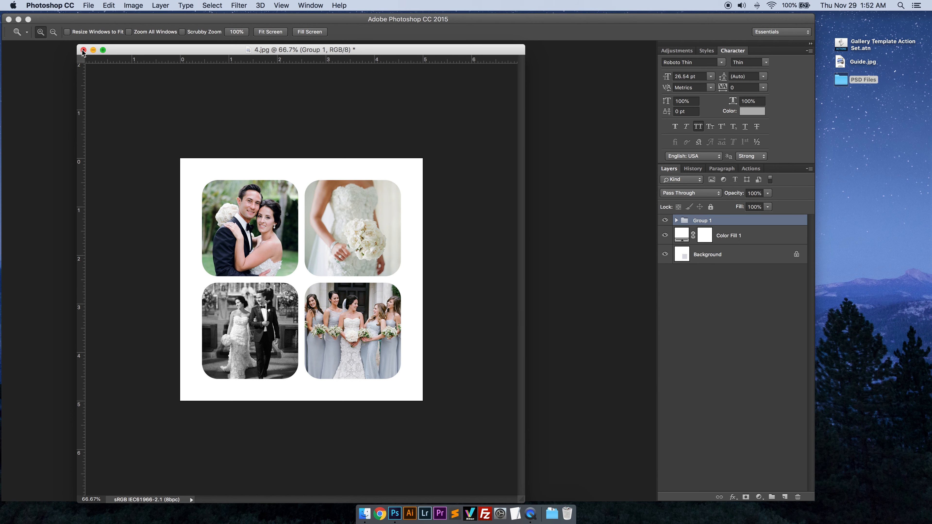
Close the four-photo collage document without saving it
{"action": "left_click", "coordinate": [83, 52]}
{"action": "left_click", "coordinate": [439, 180]}
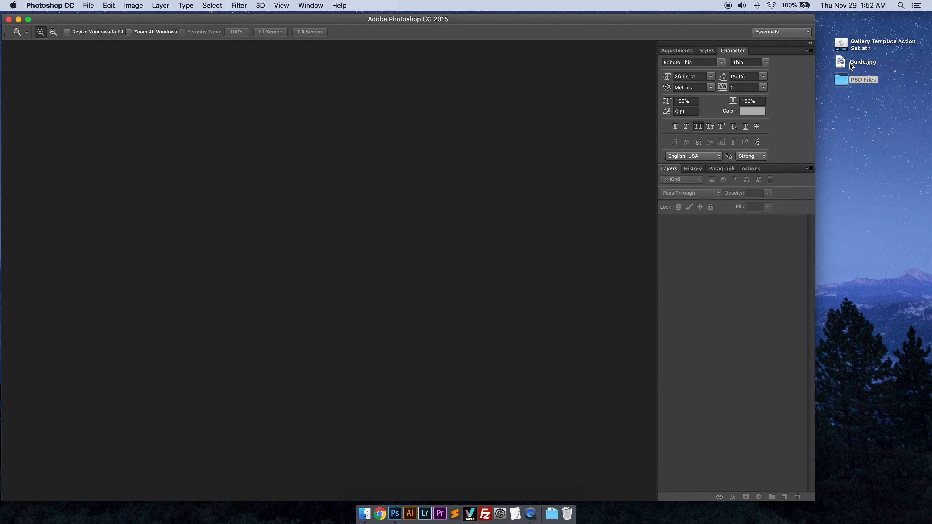
Preview Guide.jpg and examine the numbered template layouts and their photo order
{"action": "left_click", "coordinate": [851, 63]}
{"action": "key", "text": "space"}
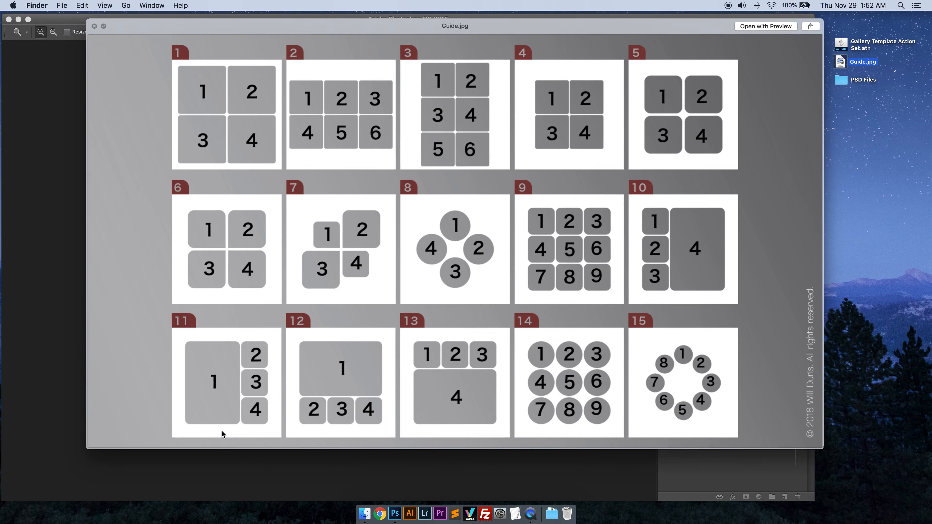
{"action": "key", "text": "space"}
{"action": "left_click", "coordinate": [463, 182]}
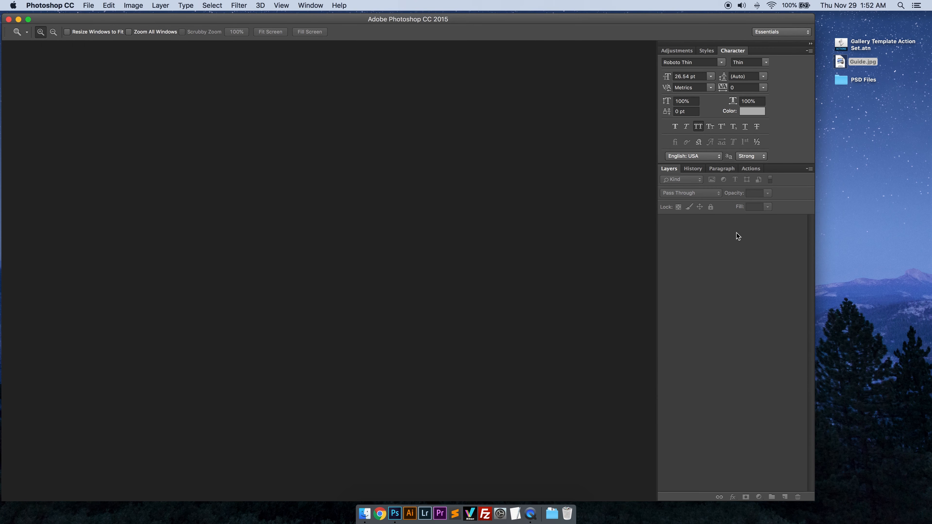
Open the photos 1.jpg, 2.jpg, 3.jpg and 4.jpg and check the photo order of layout 11 in Guide.jpg
{"action": "left_click", "coordinate": [752, 169]}
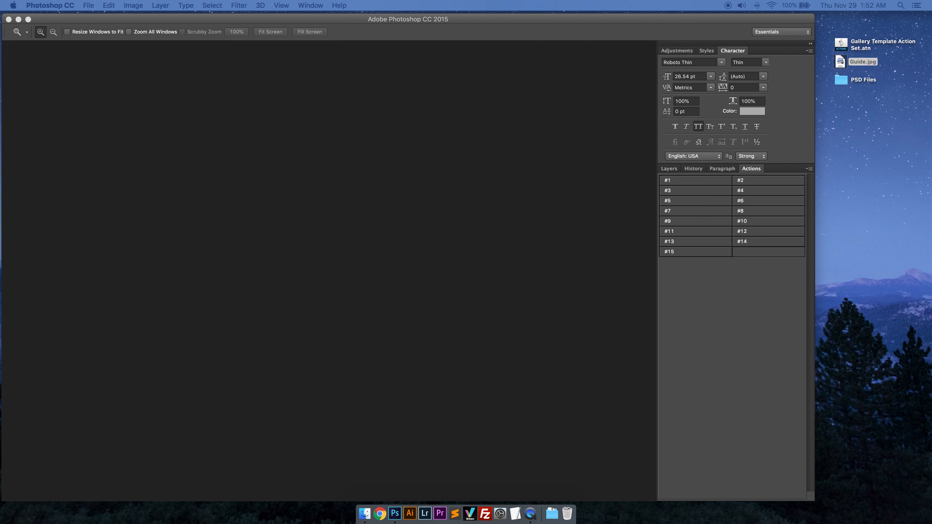
{"action": "left_click_drag", "start_coordinate": [565, 279], "coordinate": [547, 258]}
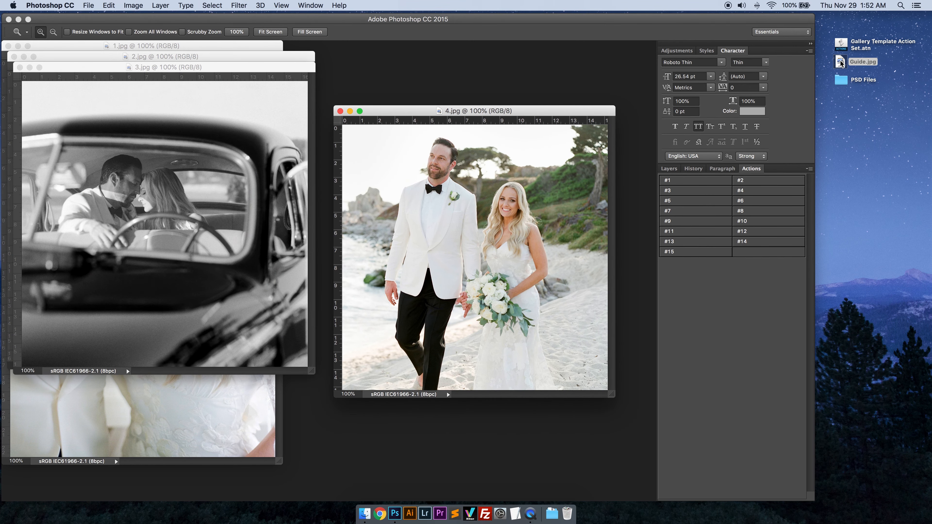
{"action": "key", "text": "space"}
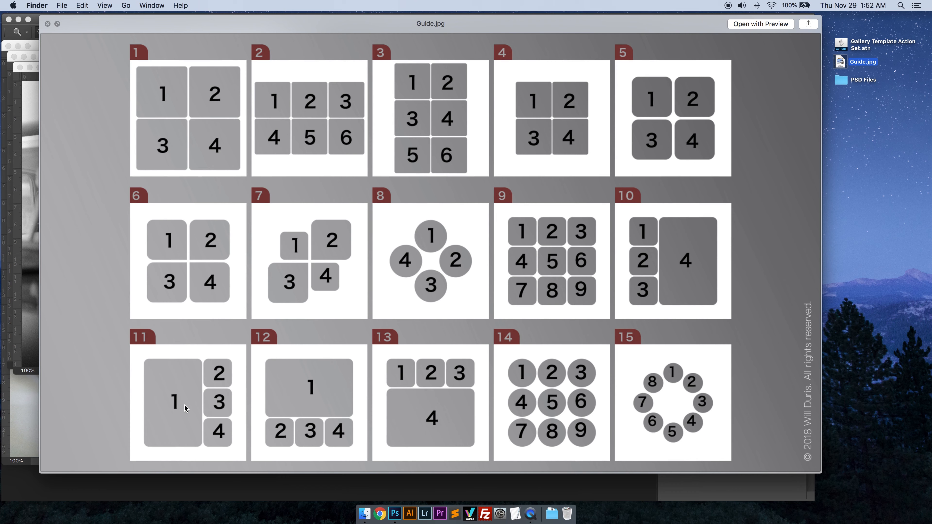
{"action": "key", "text": "space"}
Spread out the four photo windows so 1.jpg is in front, and build the collage with template action #11
{"action": "left_click_drag", "start_coordinate": [198, 75], "coordinate": [273, 96]}
{"action": "left_click_drag", "start_coordinate": [416, 110], "coordinate": [452, 80]}
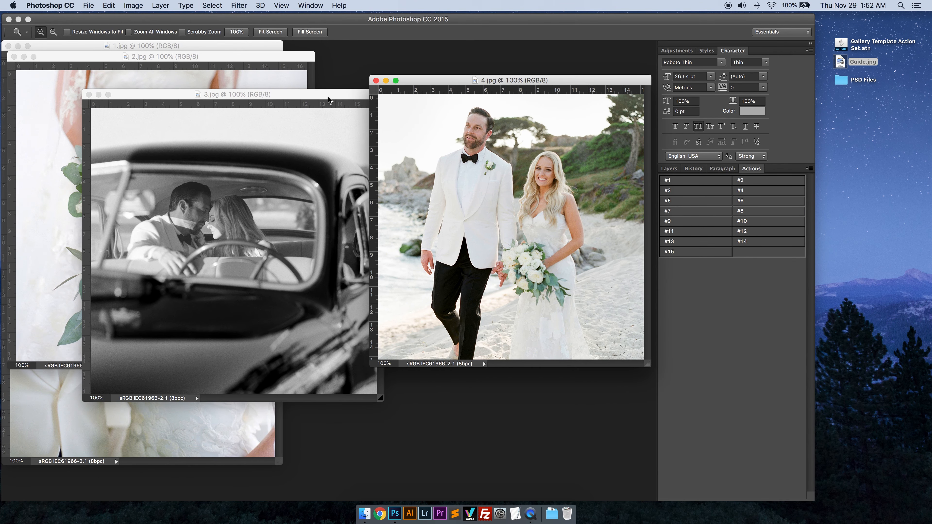
{"action": "left_click_drag", "start_coordinate": [307, 96], "coordinate": [540, 131]}
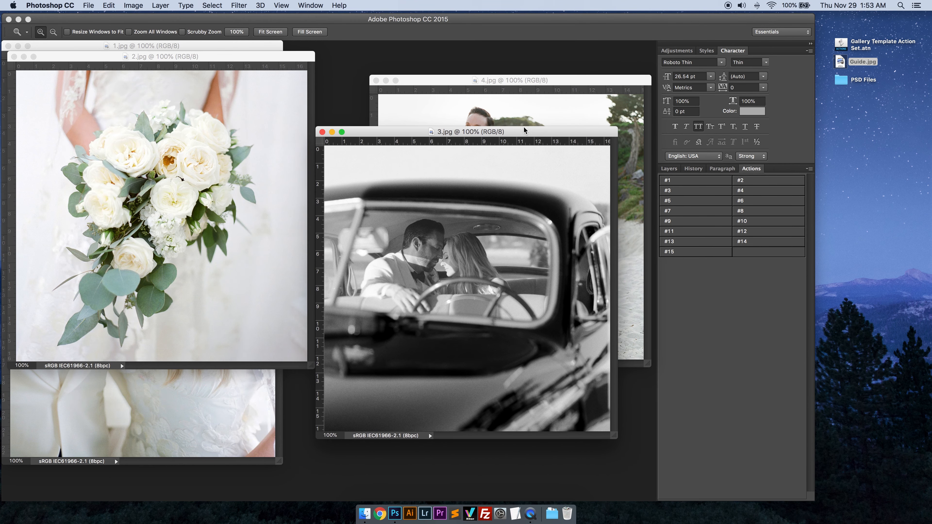
{"action": "left_click_drag", "start_coordinate": [185, 54], "coordinate": [396, 114]}
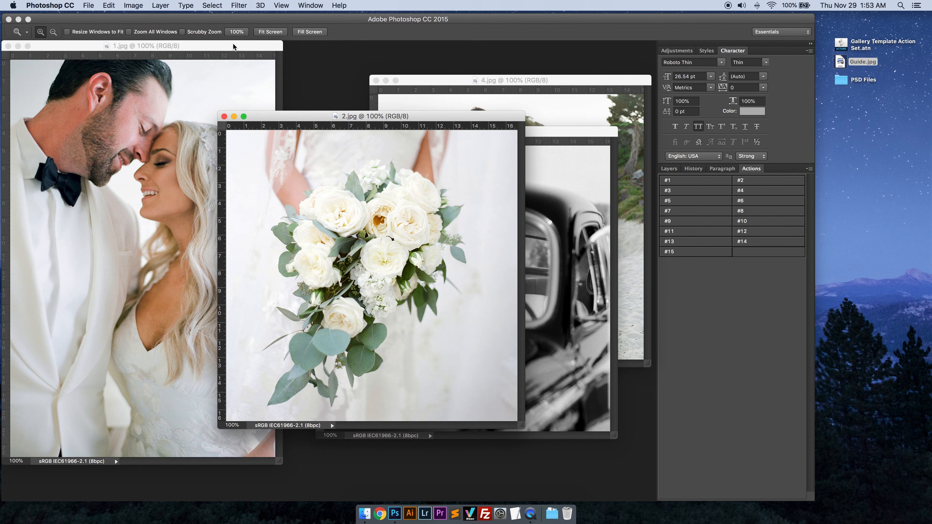
{"action": "left_click", "coordinate": [184, 48]}
{"action": "left_click_drag", "start_coordinate": [183, 52], "coordinate": [227, 74]}
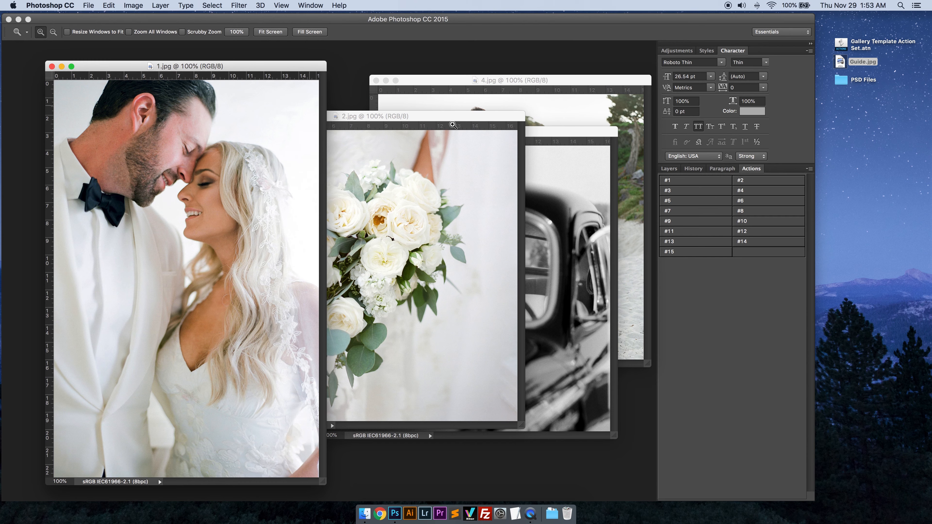
{"action": "left_click", "coordinate": [676, 231]}
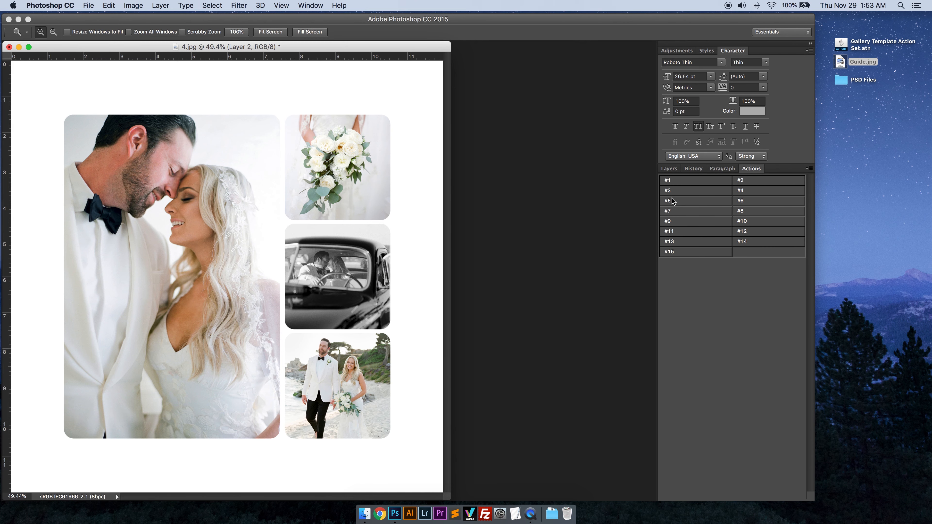
Inspect the collage's layers by briefly hiding and showing Layer 2 and Layer 3
{"action": "left_click", "coordinate": [679, 169]}
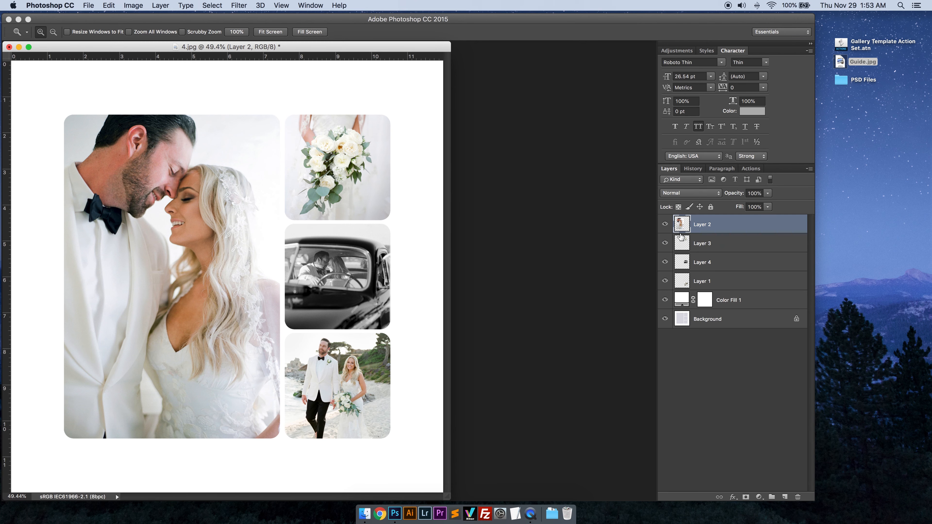
{"action": "left_click", "coordinate": [665, 224]}
{"action": "left_click", "coordinate": [665, 224]}
{"action": "left_click", "coordinate": [665, 243]}
{"action": "left_click", "coordinate": [665, 243]}
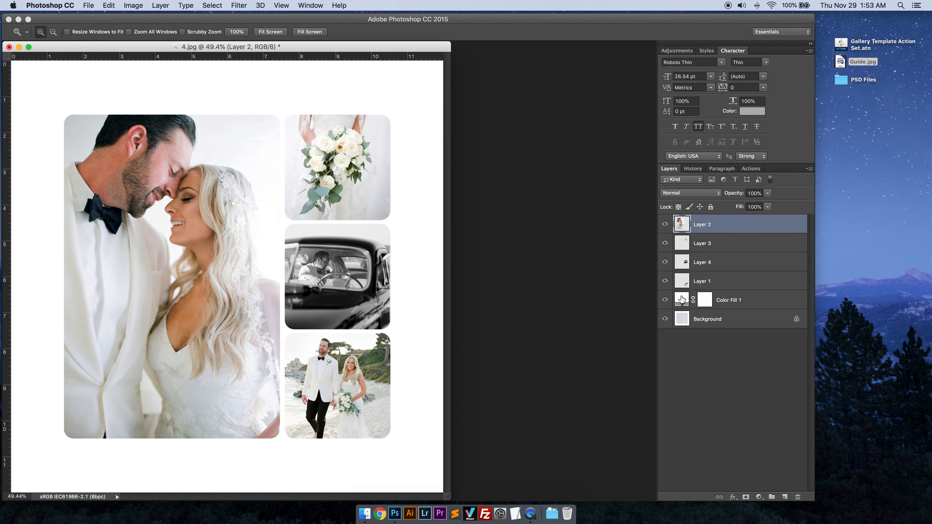
Select the four photo layers from Layer 2 to Layer 1
{"action": "left_click", "coordinate": [719, 282], "text": "shift"}
{"action": "left_click_drag", "start_coordinate": [403, 47], "coordinate": [469, 50]}
{"action": "left_click", "coordinate": [133, 6]}
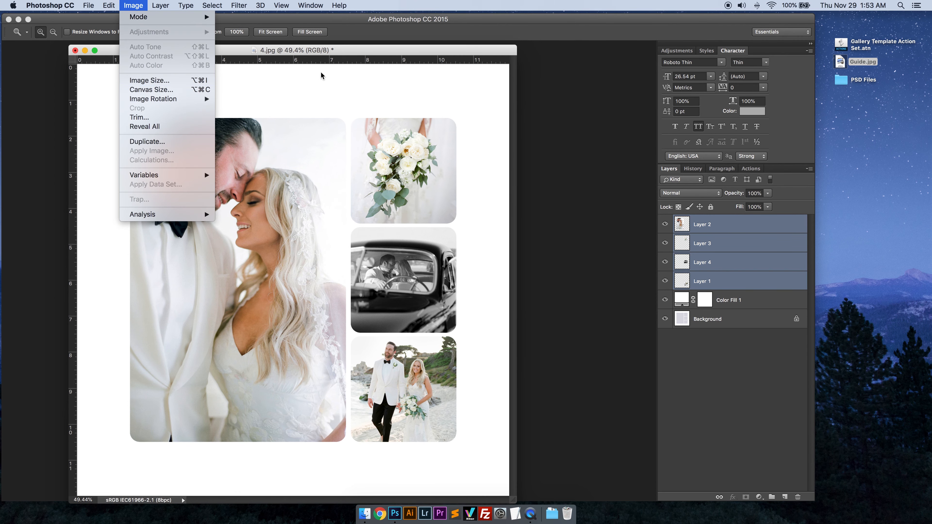
{"action": "left_click", "coordinate": [309, 51]}
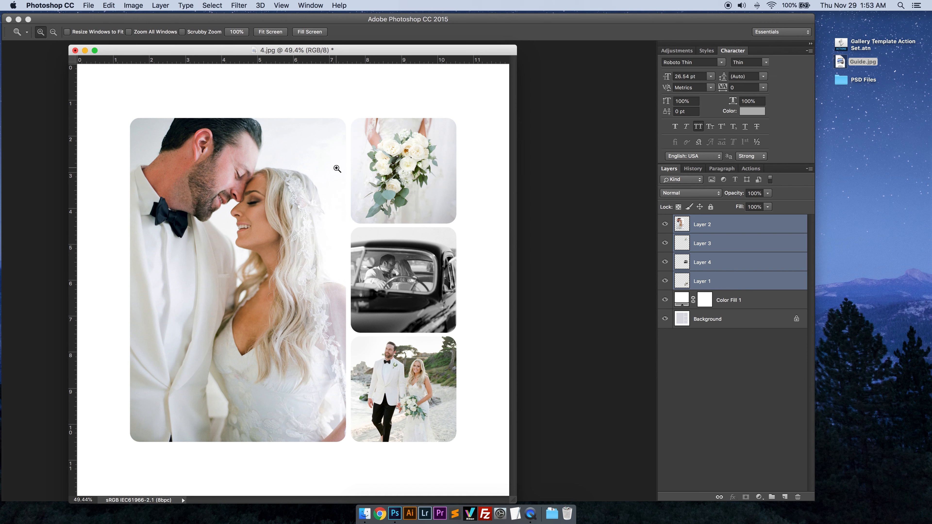